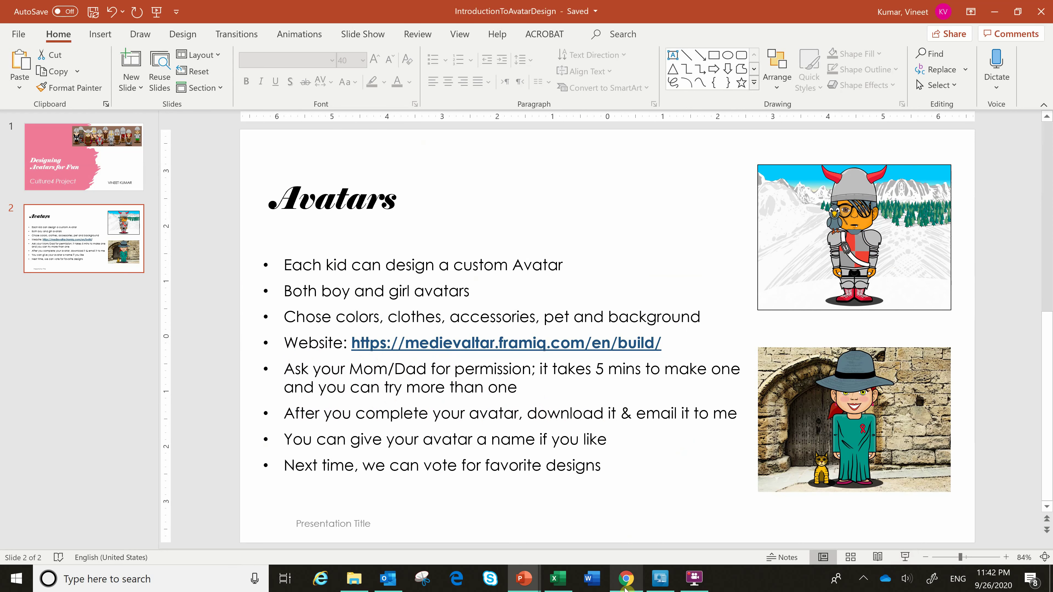
Switch to the Medievaltar builder in Chrome and set the avatar's background to the stone wall with the arched wooden door.
mouse_move(626, 588)
left_click(605, 534)
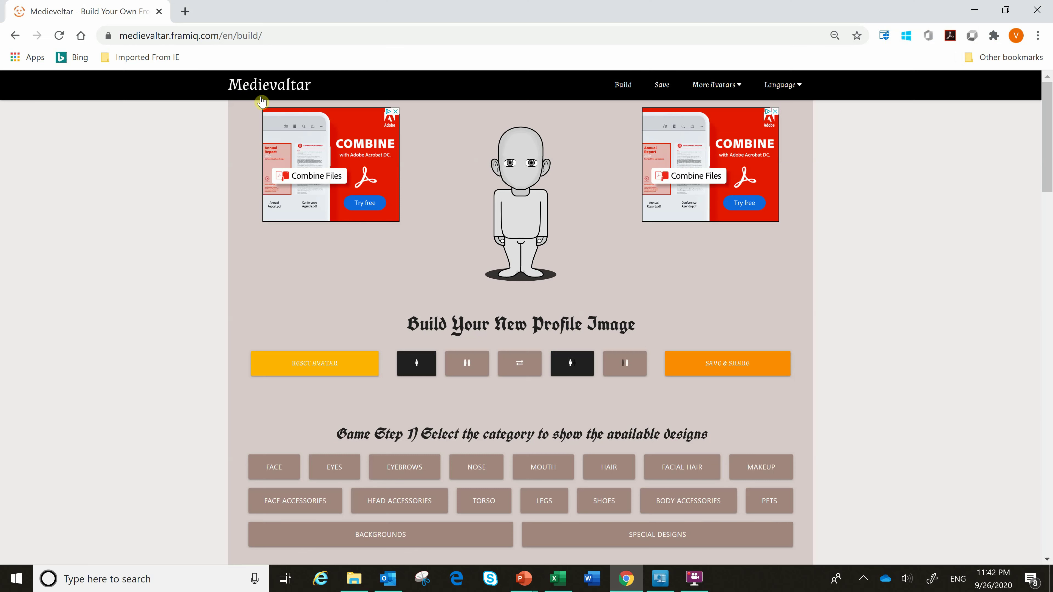
left_click(455, 538)
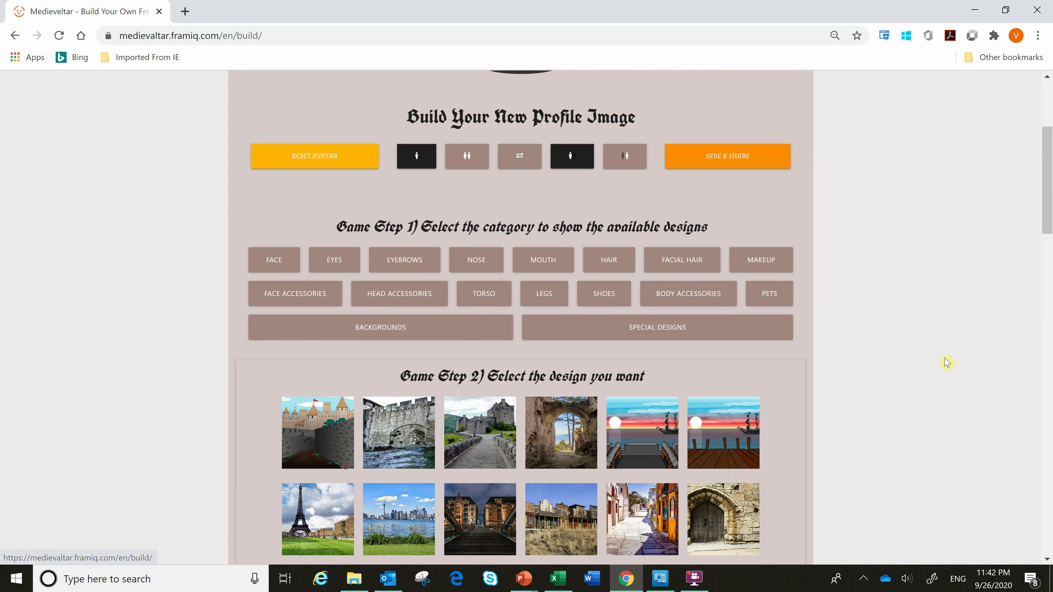
scroll(946, 363, "down", 2)
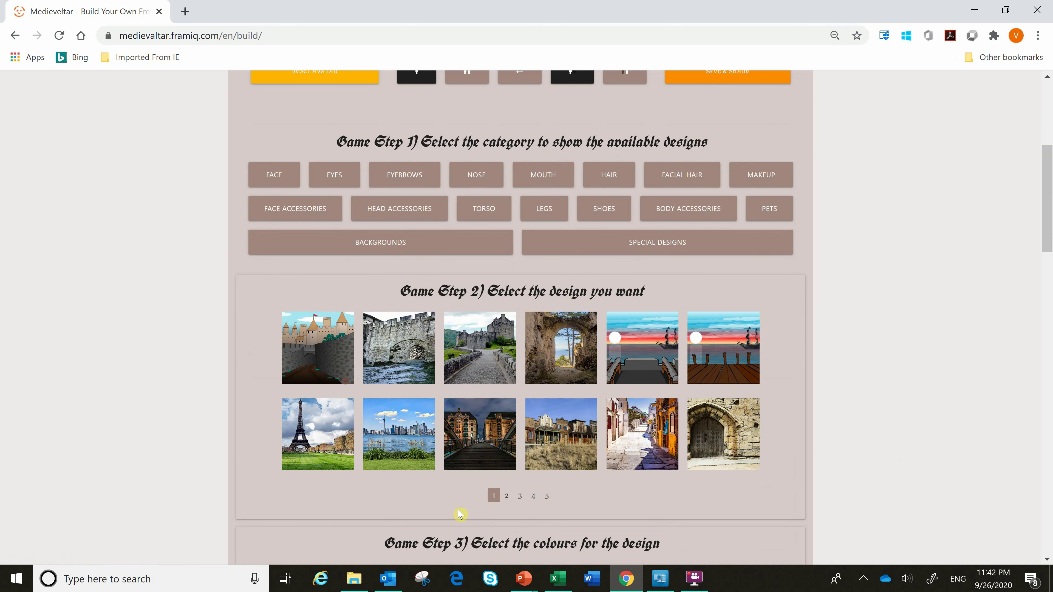
left_click(506, 497)
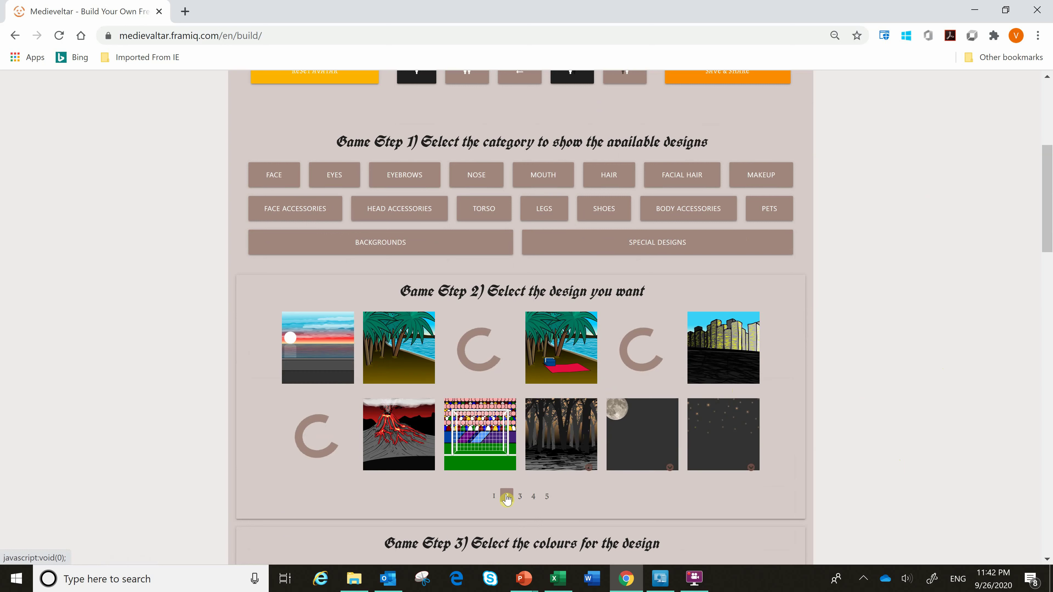
left_click(521, 496)
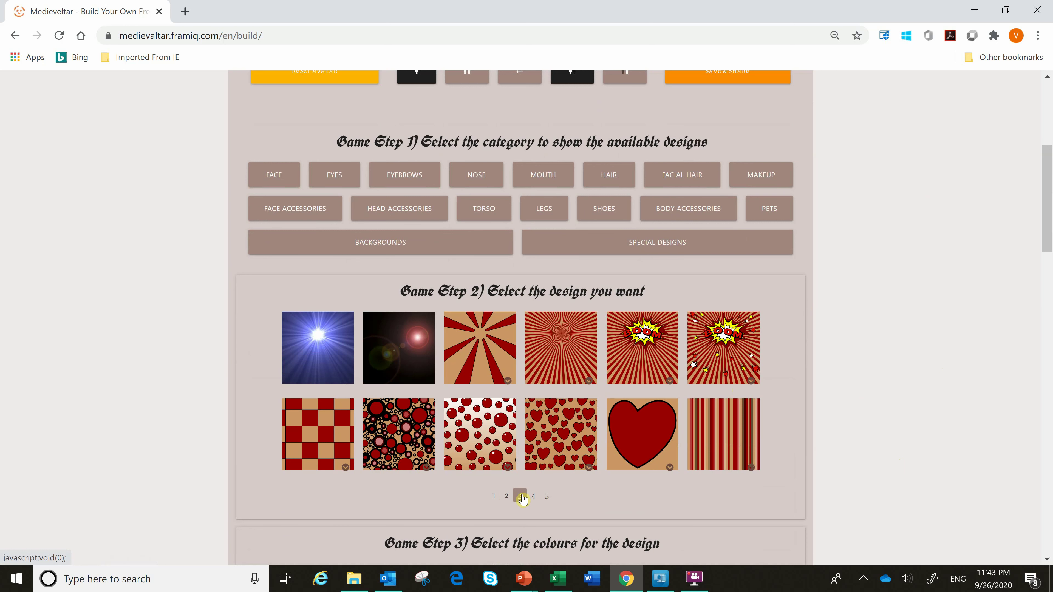
left_click(494, 497)
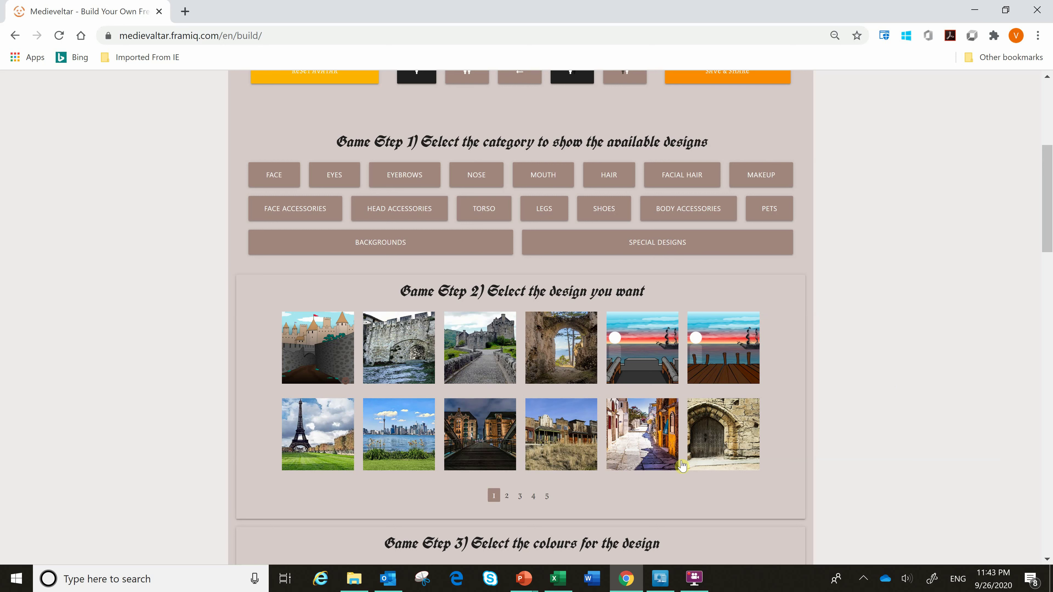
left_click(724, 454)
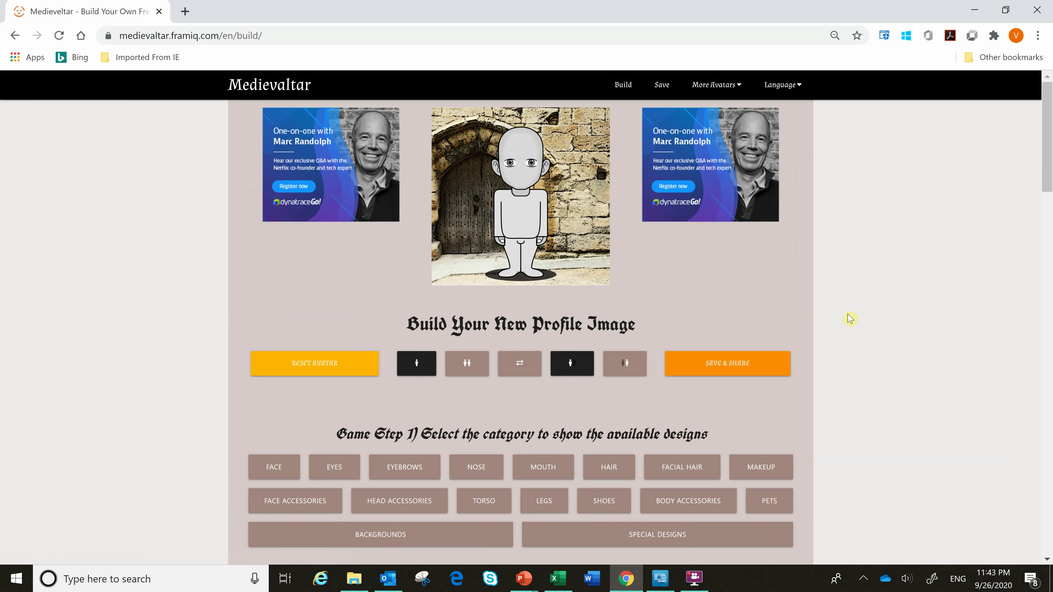
Give the avatar the rounded face with forehead lines from the second row, in the peach skin colour beside the lightest one.
left_click(274, 470)
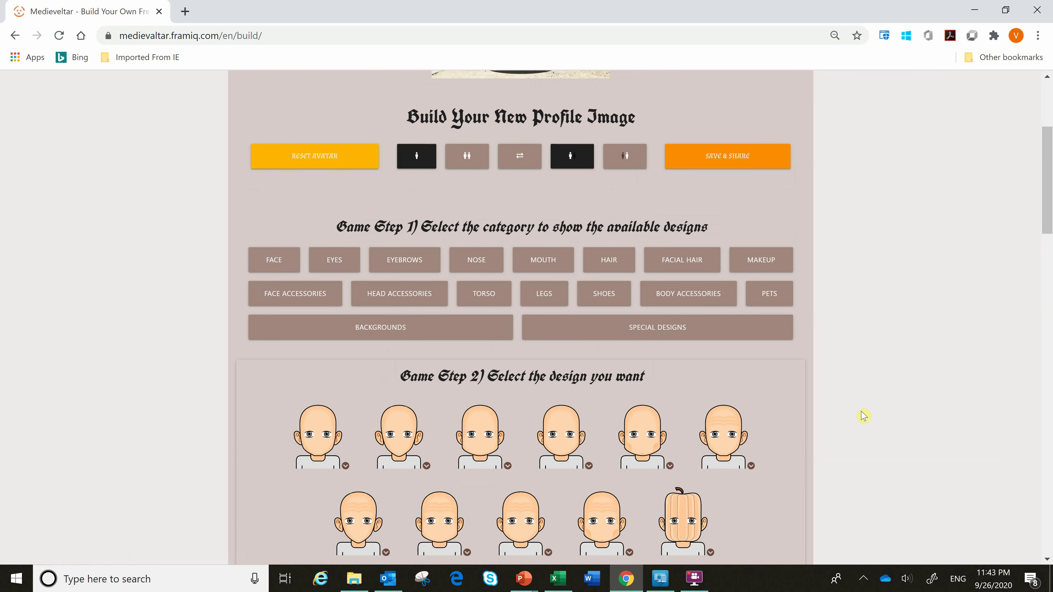
scroll(863, 416, "down", 3)
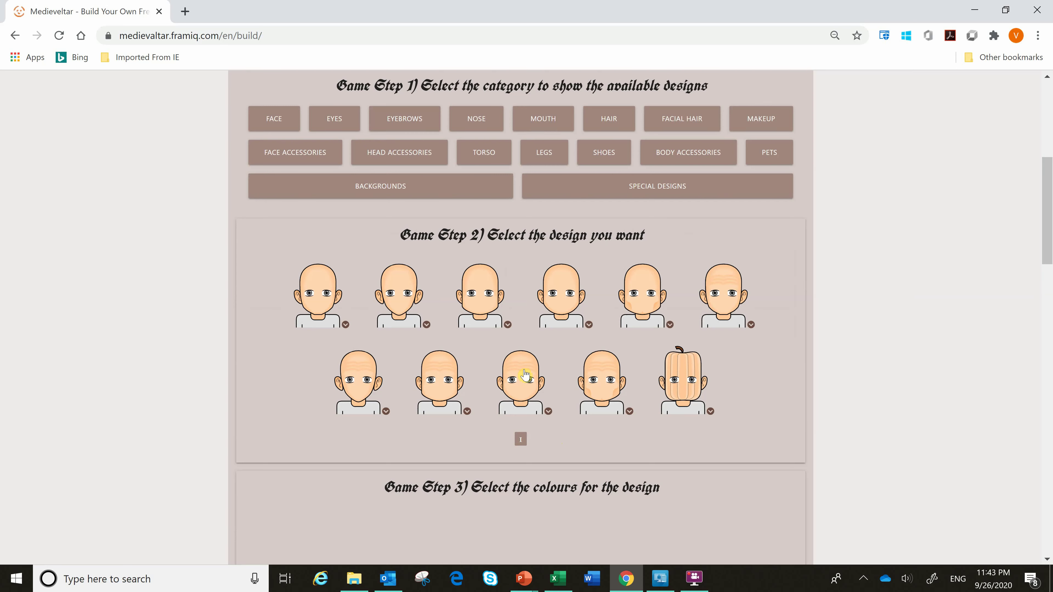
left_click(512, 395)
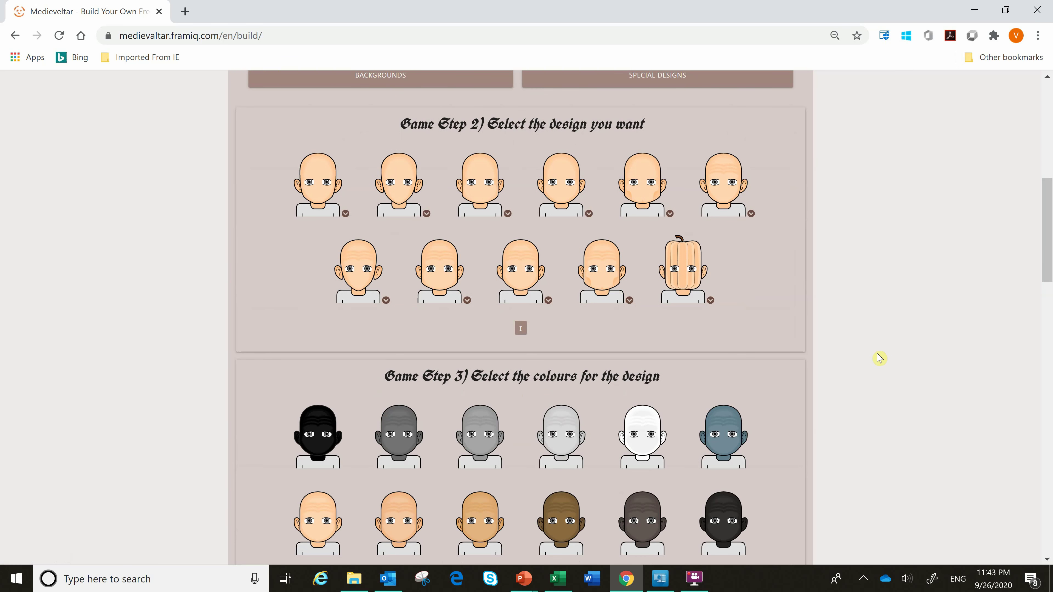
scroll(877, 358, "down", 2)
scroll(876, 357, "up", 1)
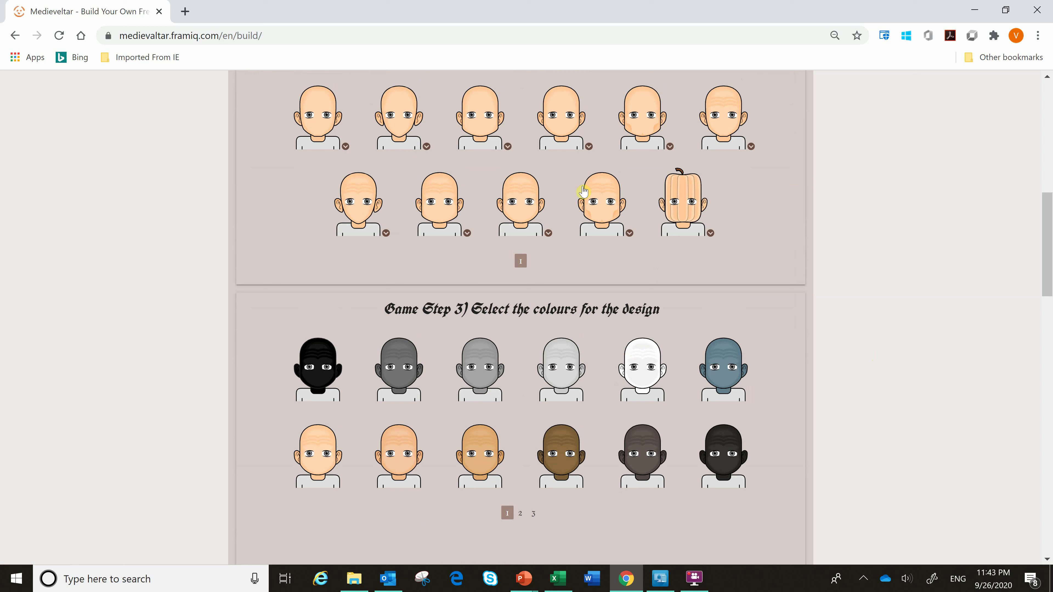
left_click(518, 515)
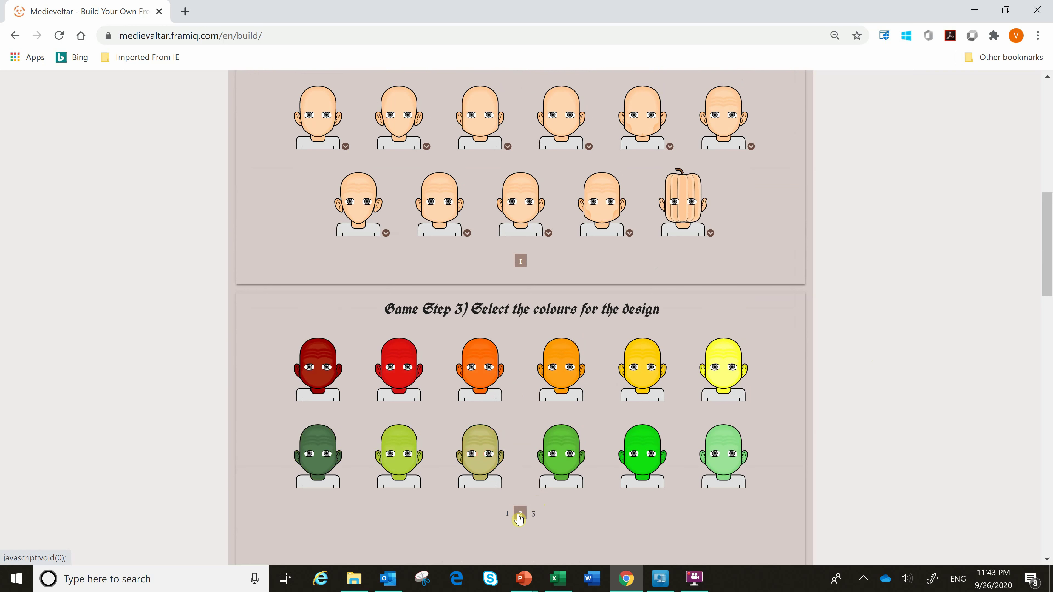
left_click(532, 515)
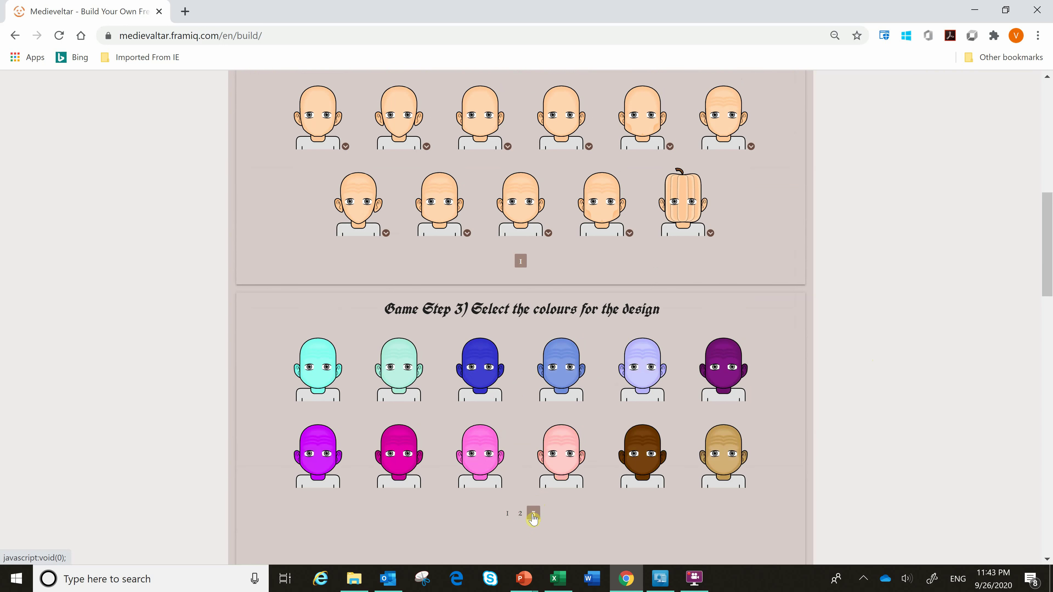
left_click(507, 514)
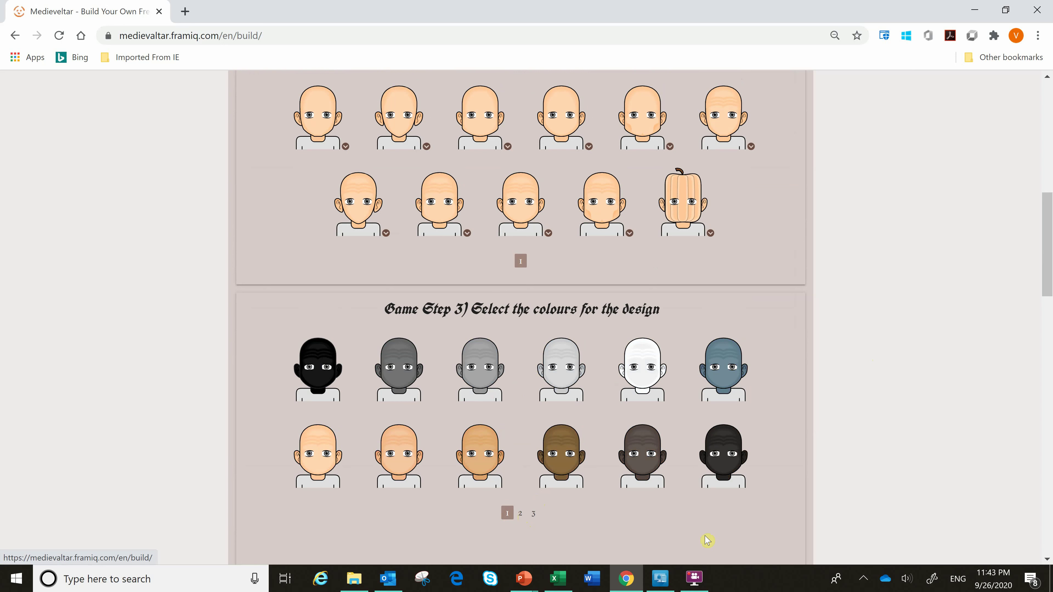
left_click(401, 460)
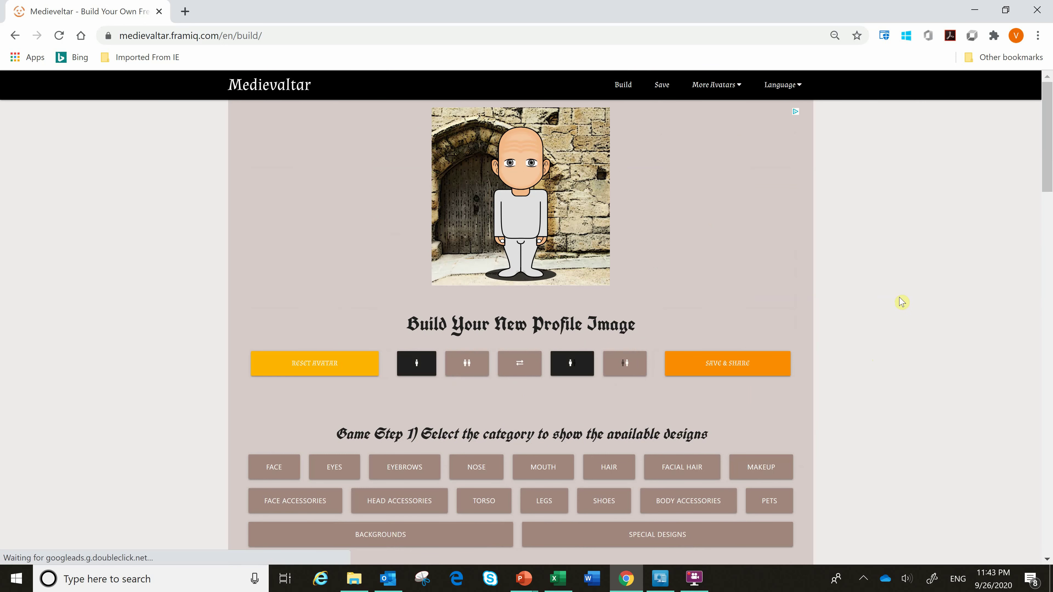
Give the avatar the first eye design, without lashes, in the amber-brown colour.
left_click(338, 473)
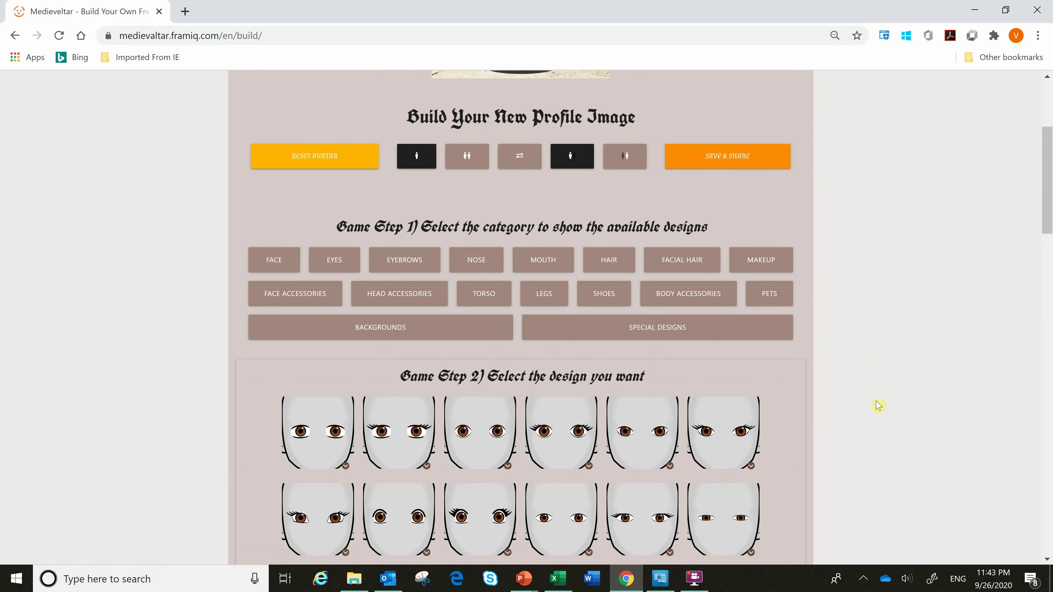
scroll(877, 405, "down", 2)
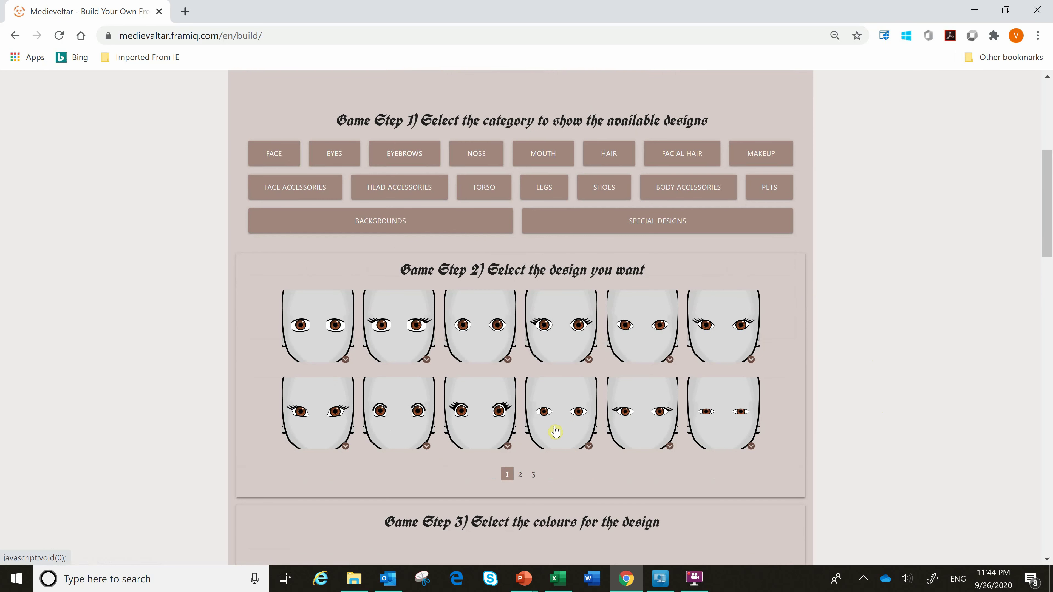
left_click(332, 335)
scroll(960, 339, "down", 3)
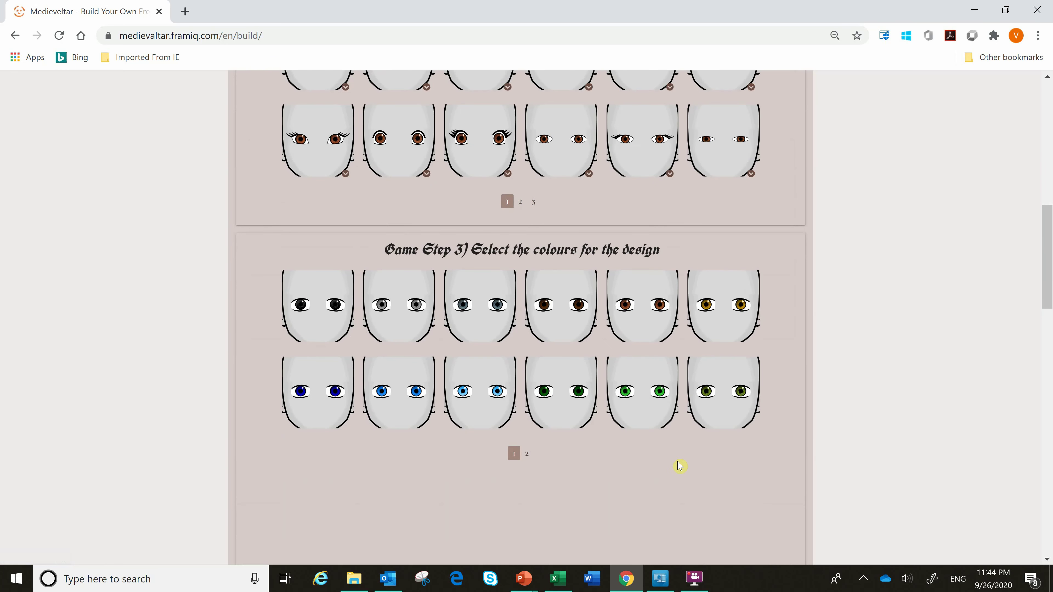
left_click(527, 455)
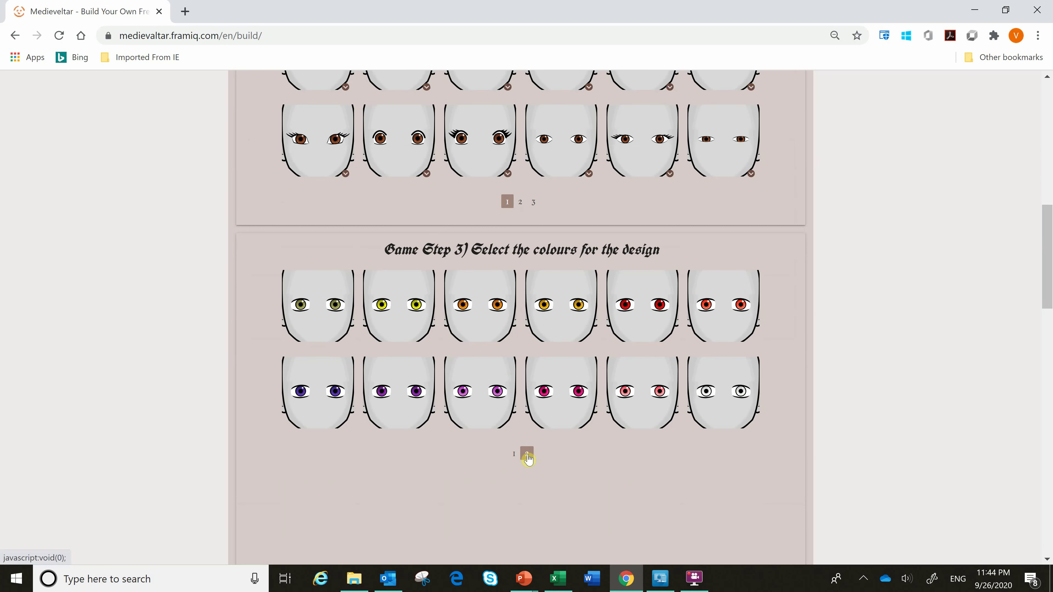
left_click(514, 454)
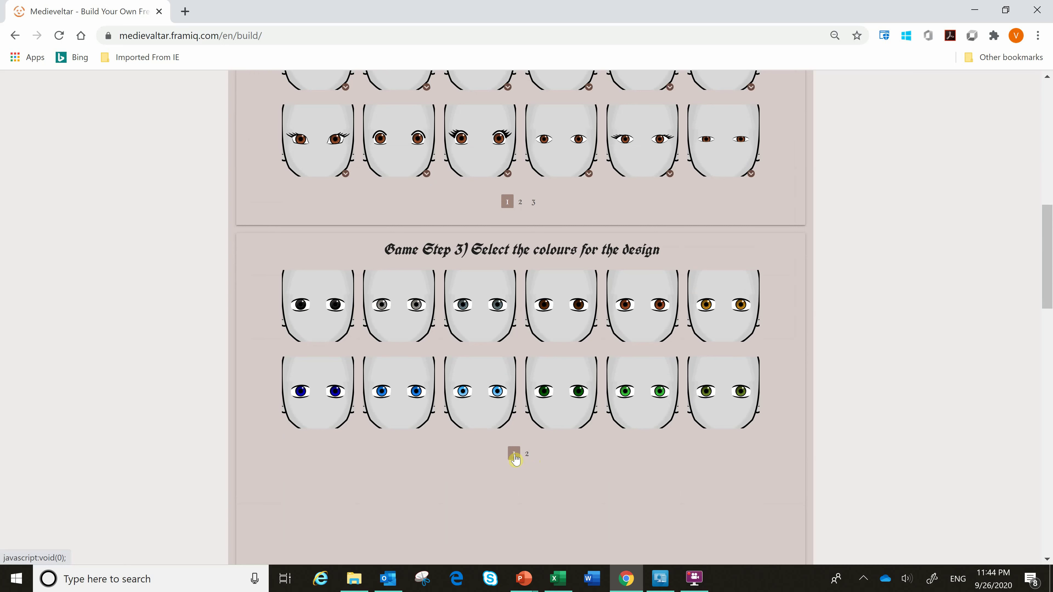
left_click(734, 315)
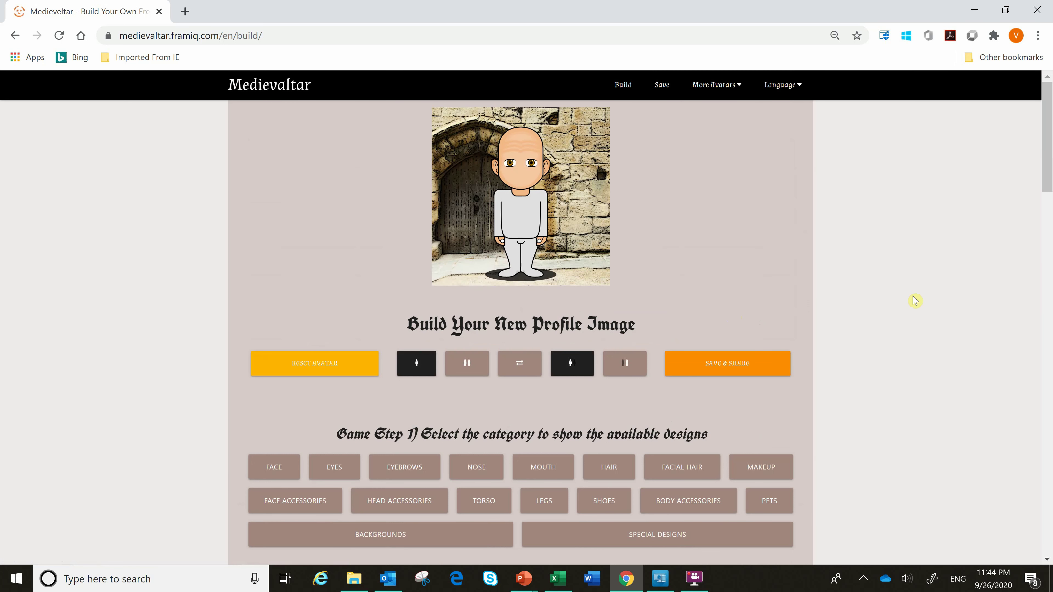
Give the avatar the thick, angry slanted eyebrows from the second row in bright yellow.
left_click(410, 468)
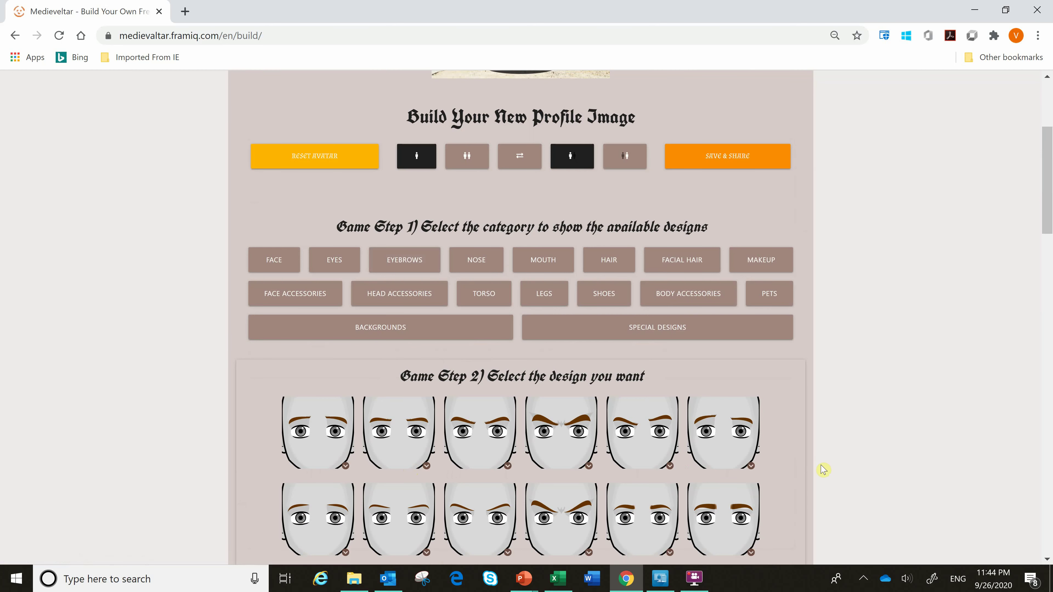
left_click(585, 508)
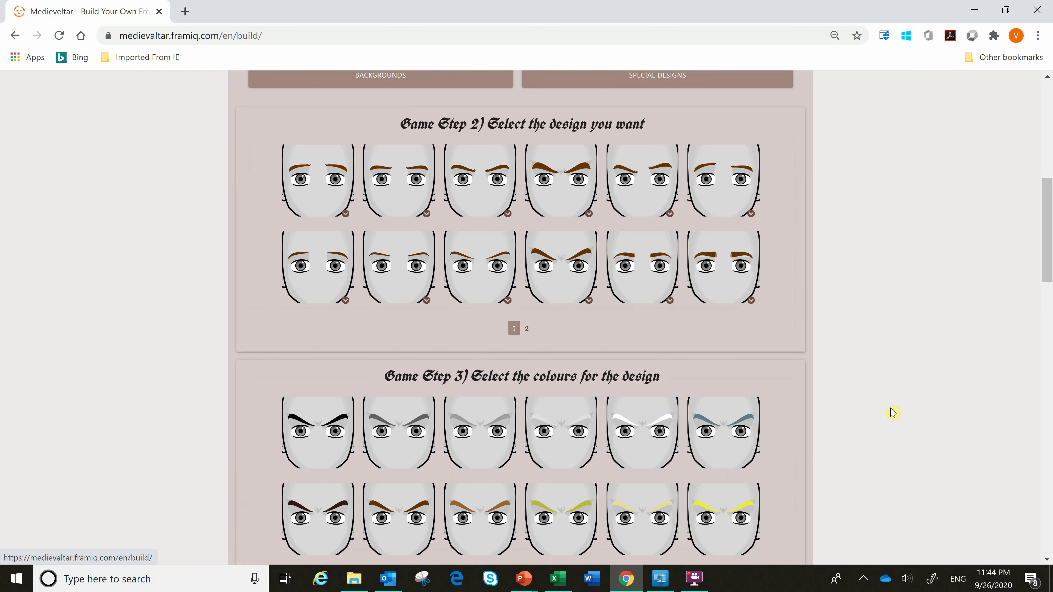
left_click(723, 516)
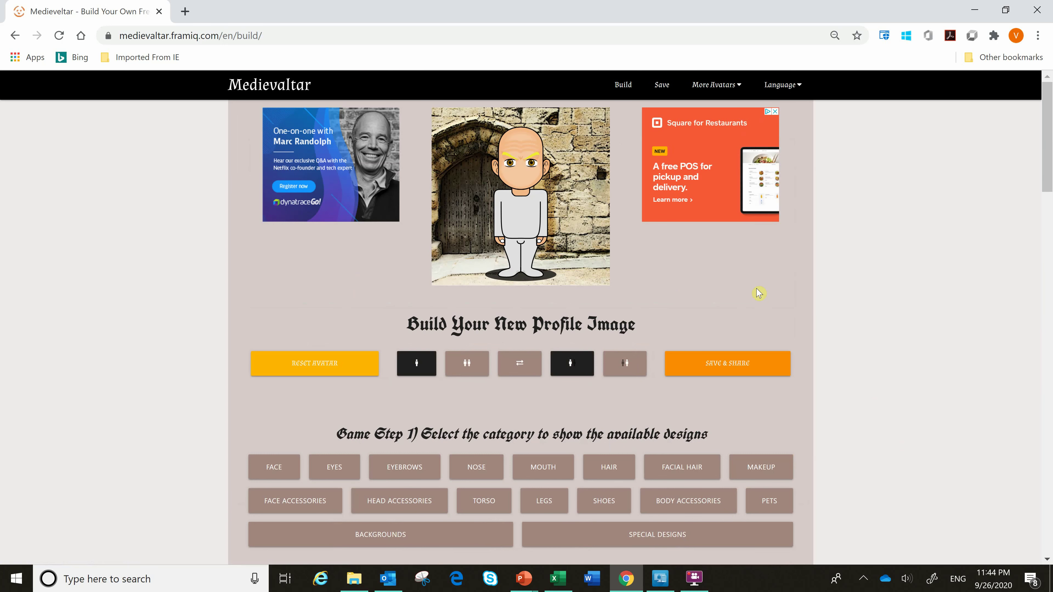
Change the eyebrows to the thin slanted design from the second row in brown.
left_click(418, 471)
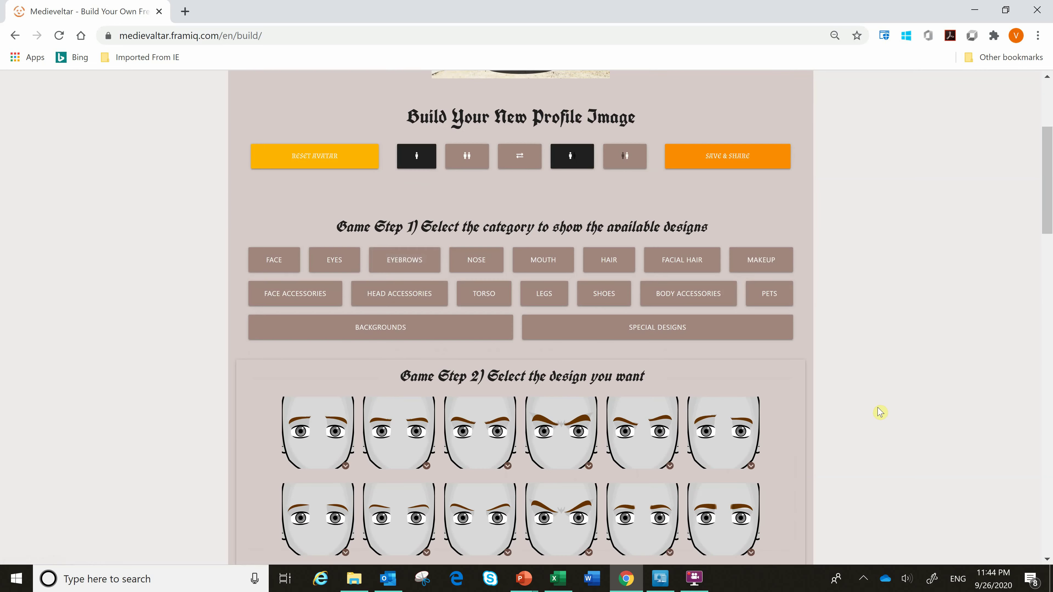
scroll(879, 412, "down", 2)
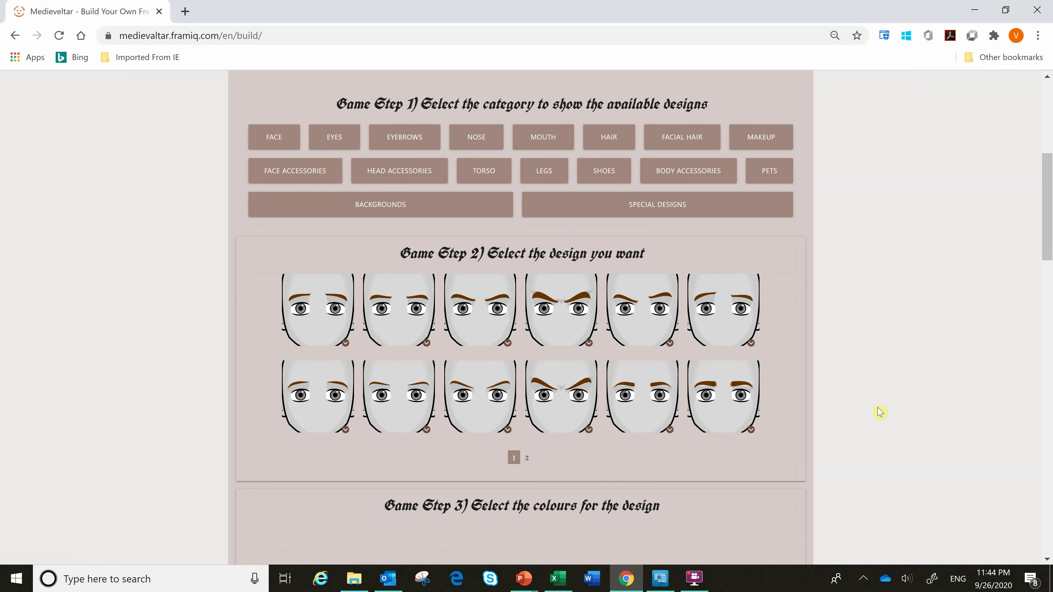
left_click(459, 412)
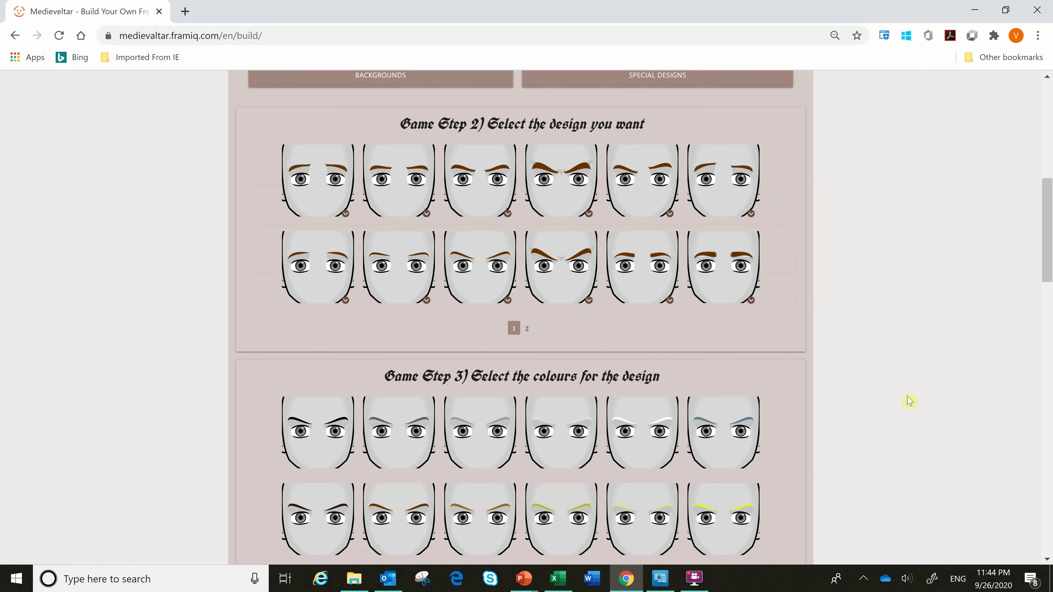
scroll(909, 401, "down", 2)
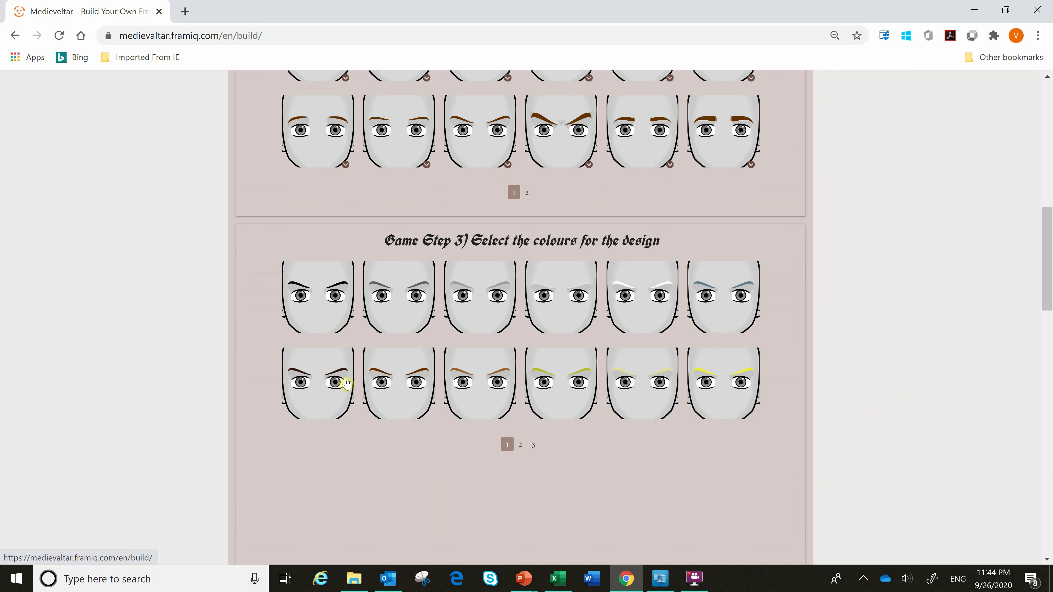
left_click(406, 395)
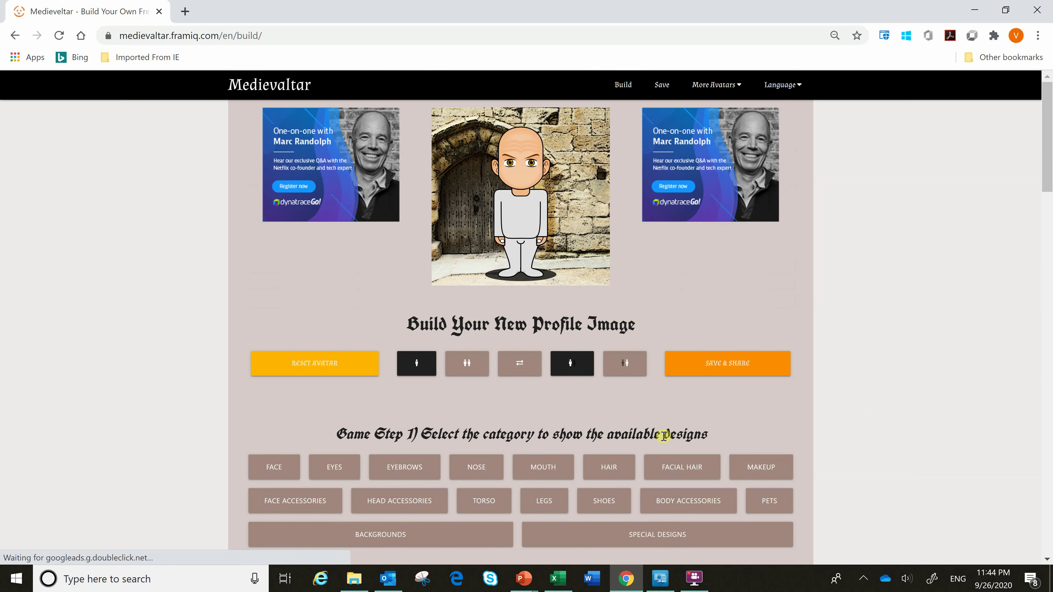
Browse the nose designs and give the avatar the small rounded nose, fifth in the first row.
left_click(495, 468)
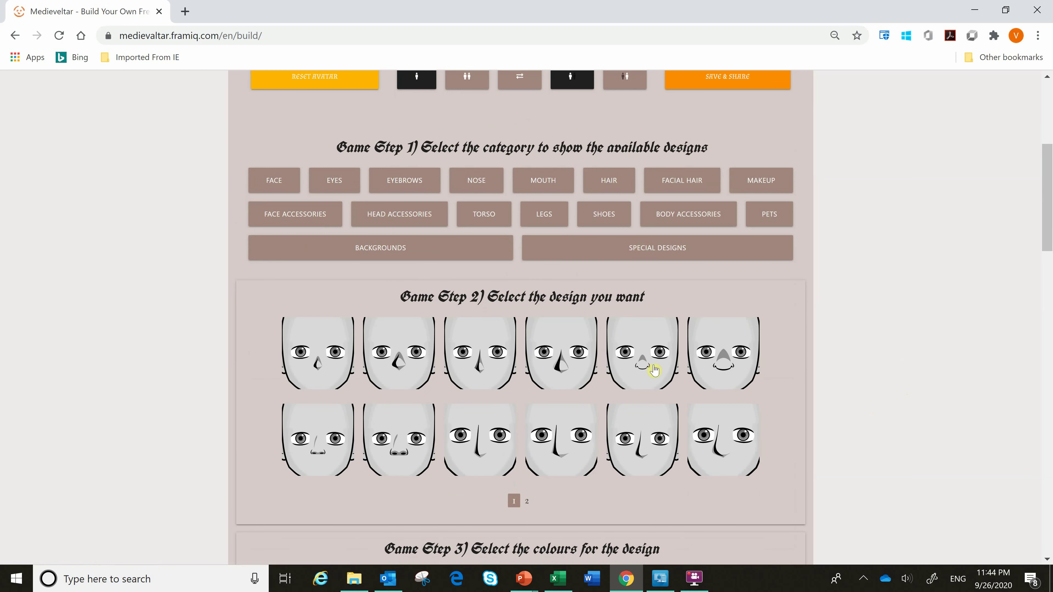
left_click(526, 502)
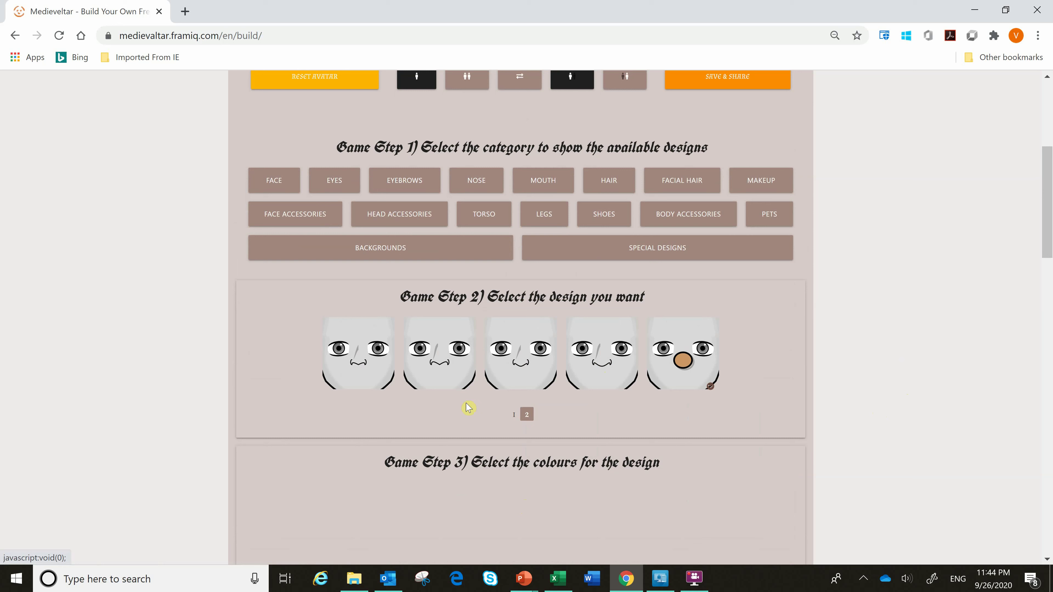
left_click(519, 415)
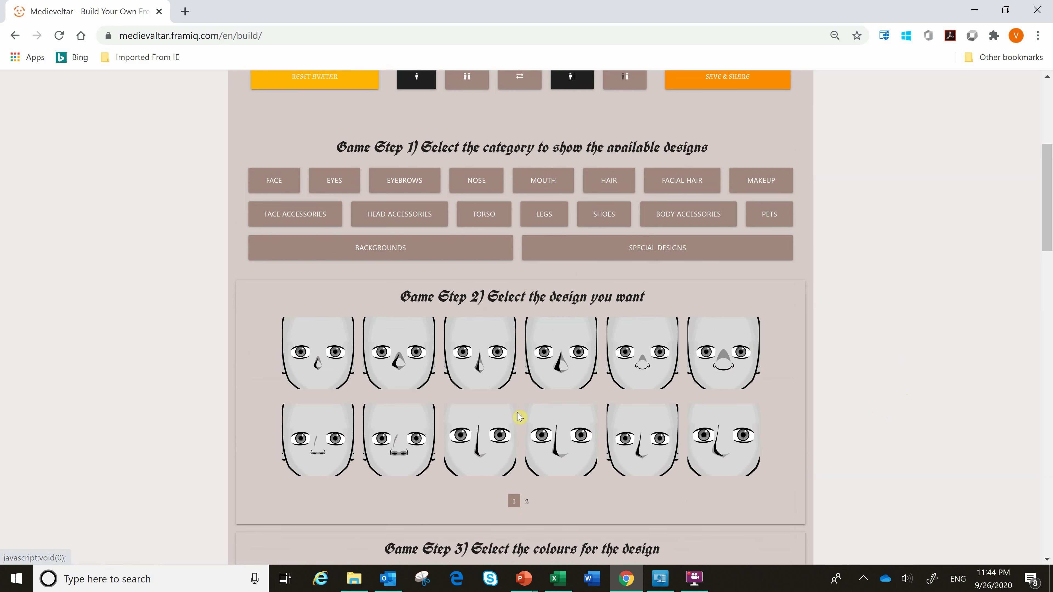
left_click(641, 369)
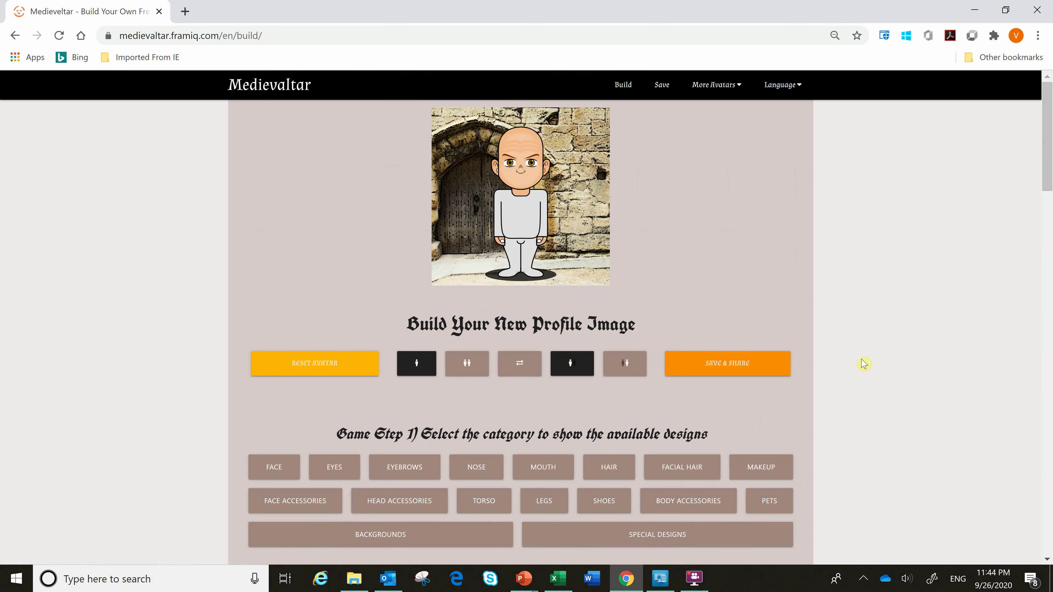
Give the avatar the wide, closed-lip smile, the second mouth design in the first row.
left_click(536, 466)
scroll(872, 396, "down", 2)
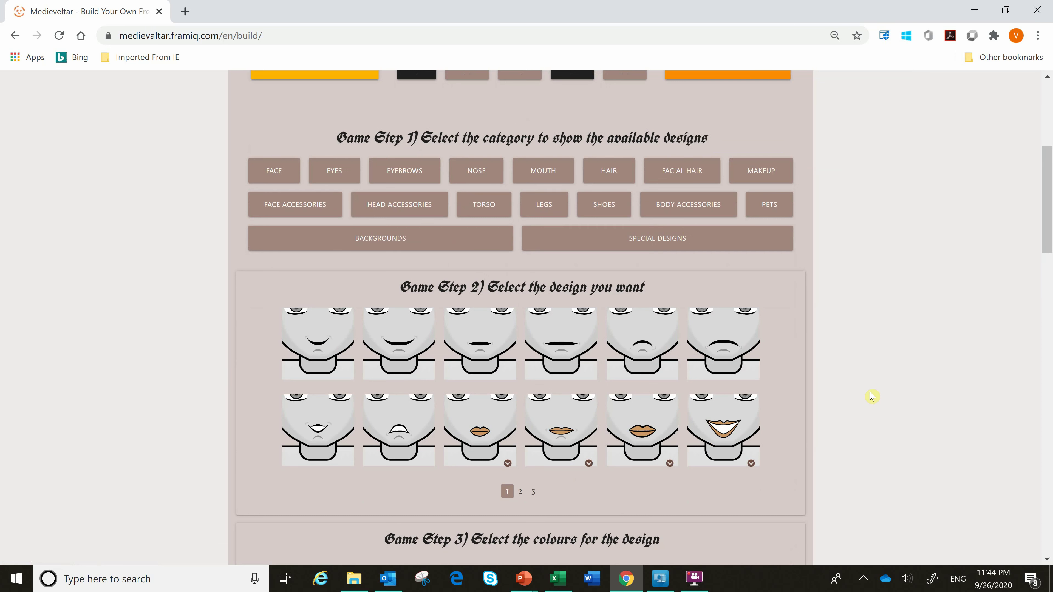
left_click(397, 352)
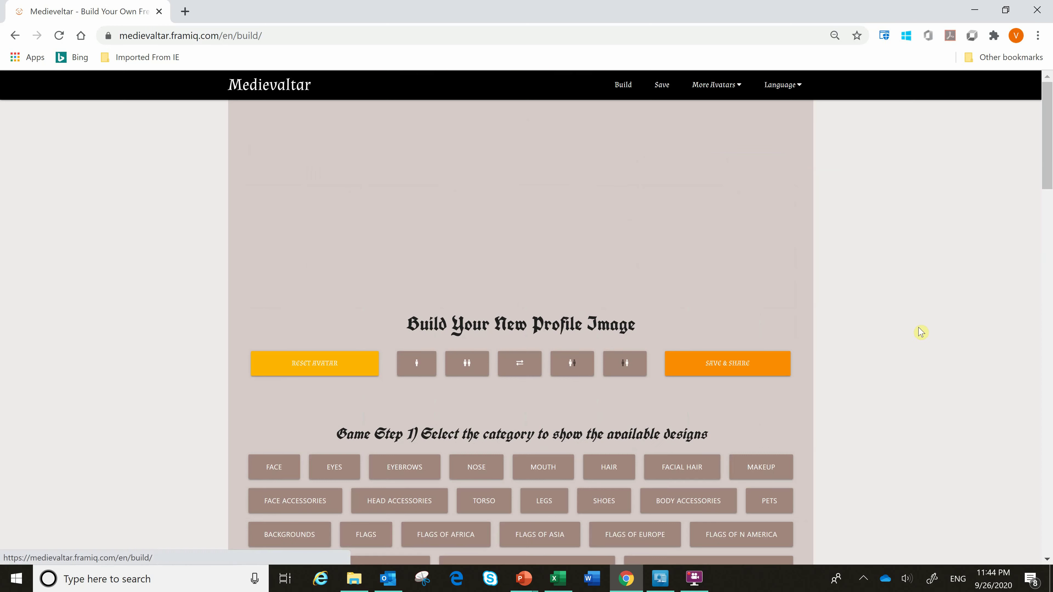
Browse the hair designs and choose the long dreadlocks, third in the second row of the second page.
left_click(614, 470)
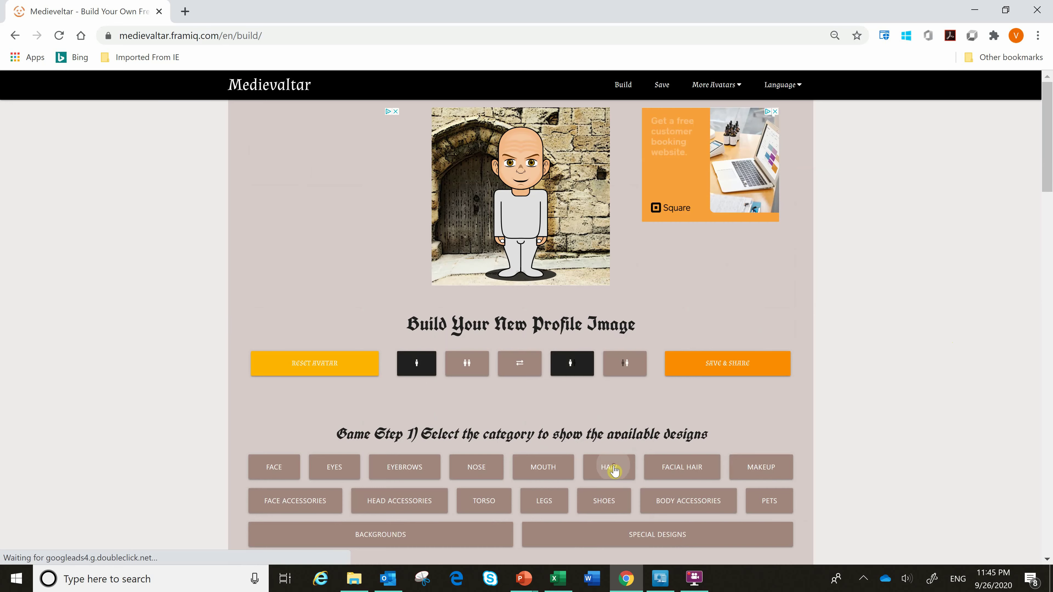
scroll(851, 399, "down", 2)
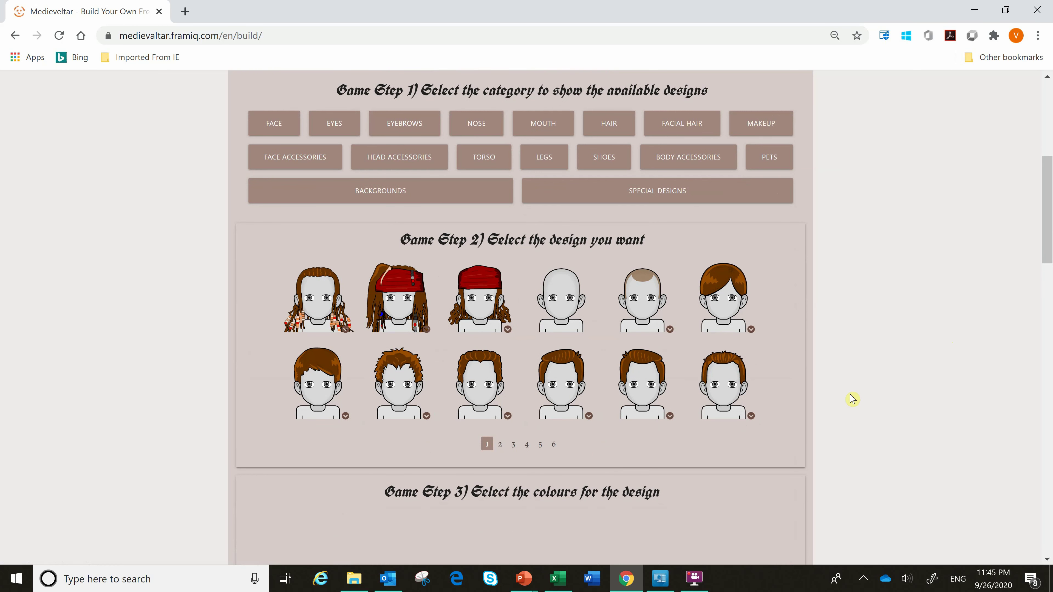
left_click(500, 444)
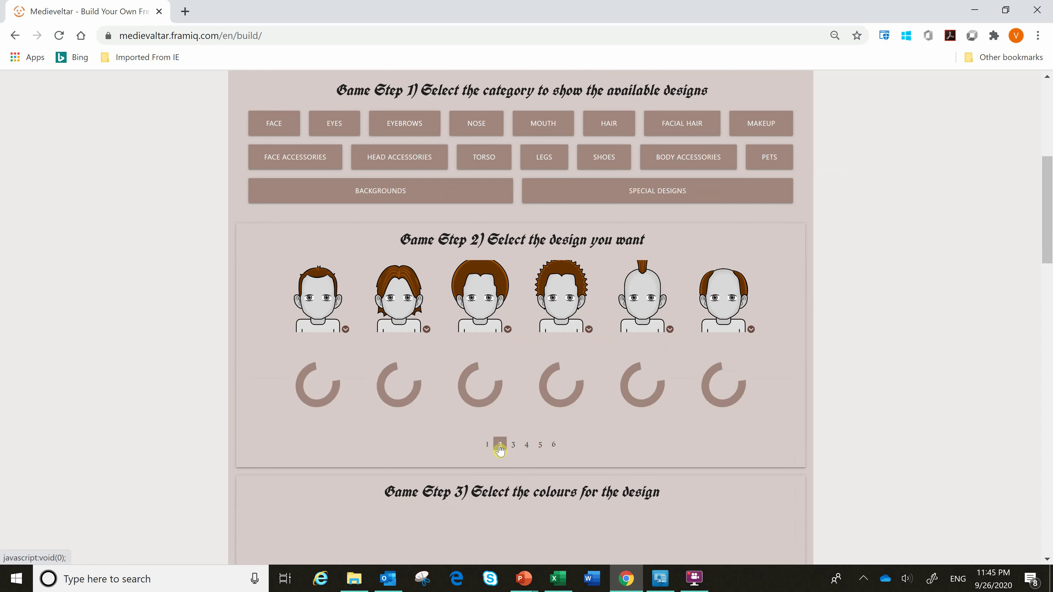
left_click(527, 445)
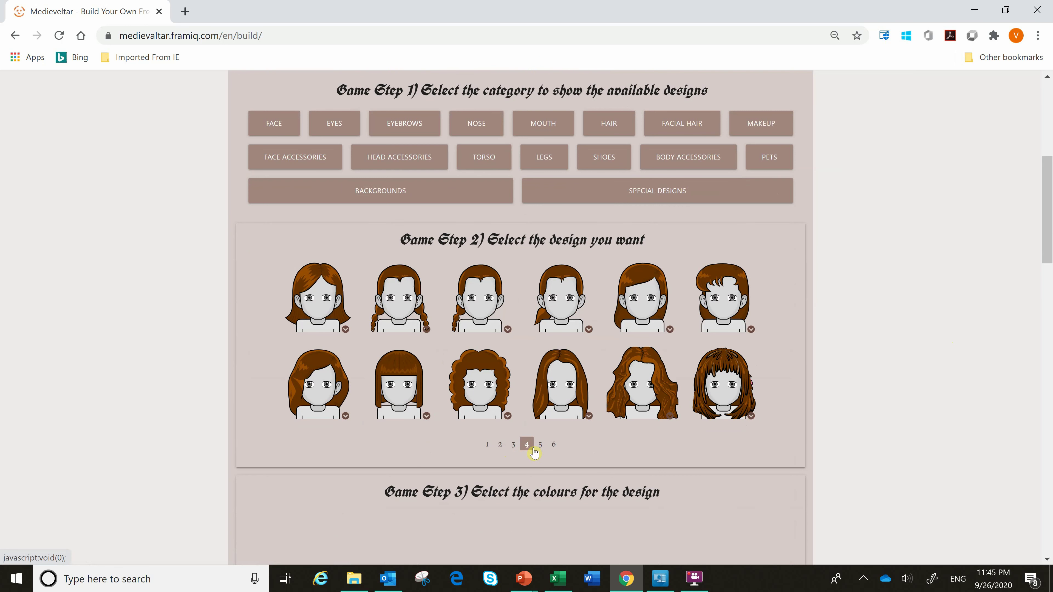
left_click(539, 448)
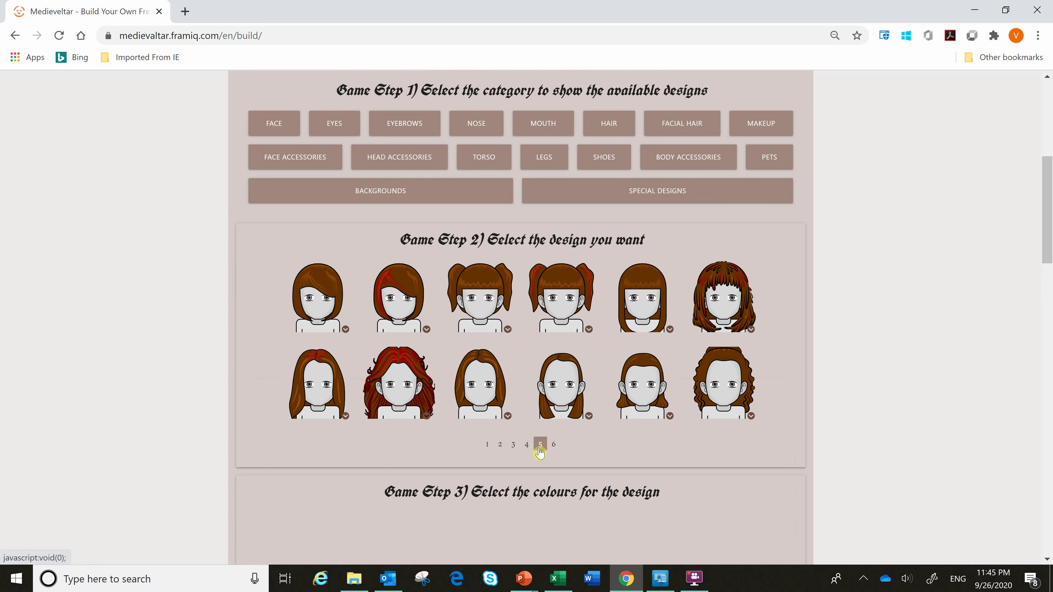
left_click(499, 446)
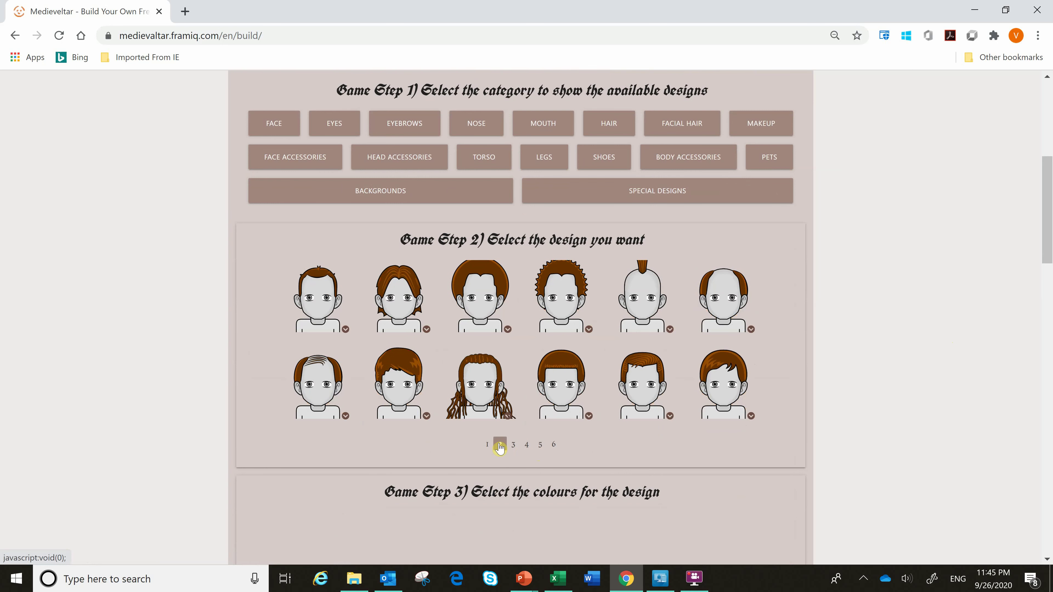
left_click(474, 381)
Compare the hair colours and colour the avatar's dreadlocks blue-grey.
scroll(651, 353, "down", 2)
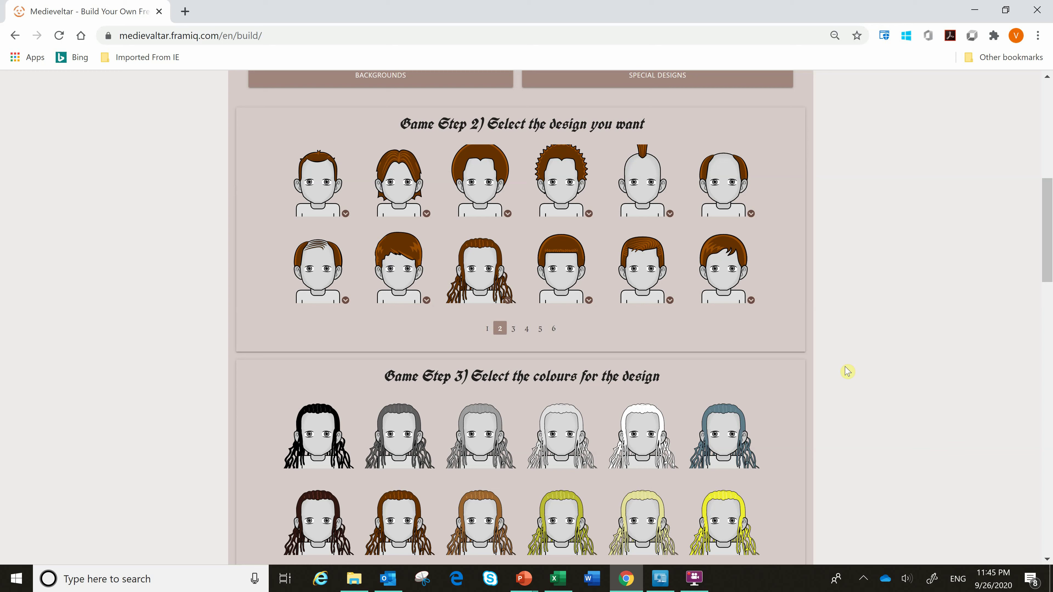
scroll(845, 370, "down", 3)
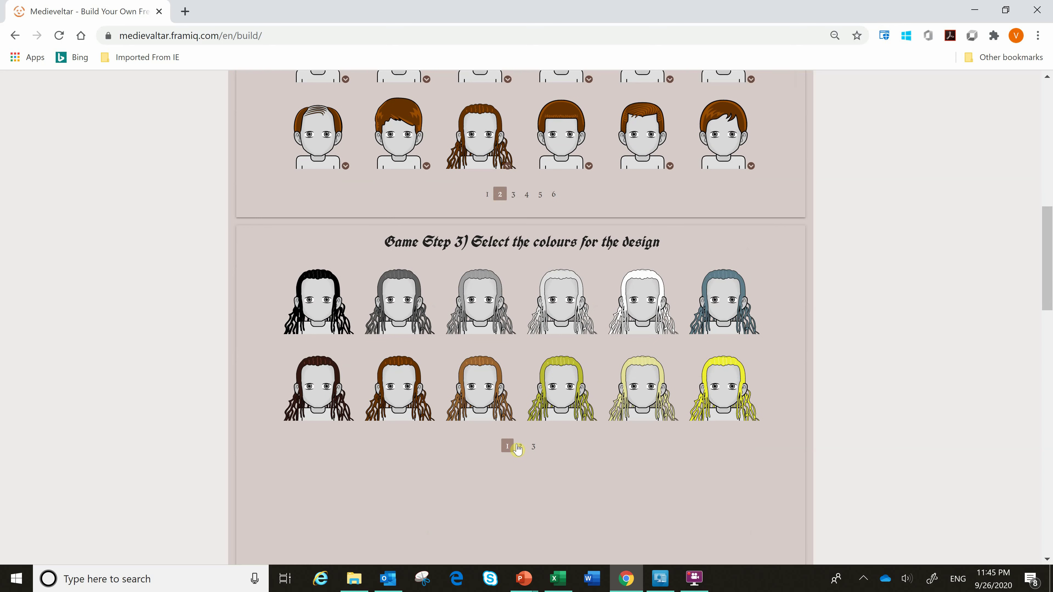
left_click(518, 446)
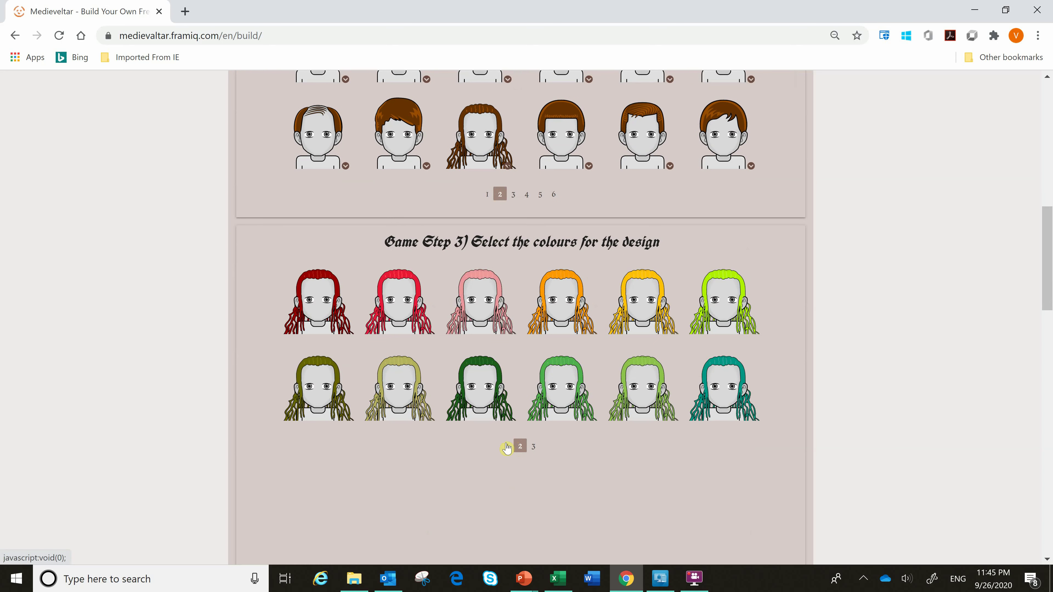
left_click(507, 447)
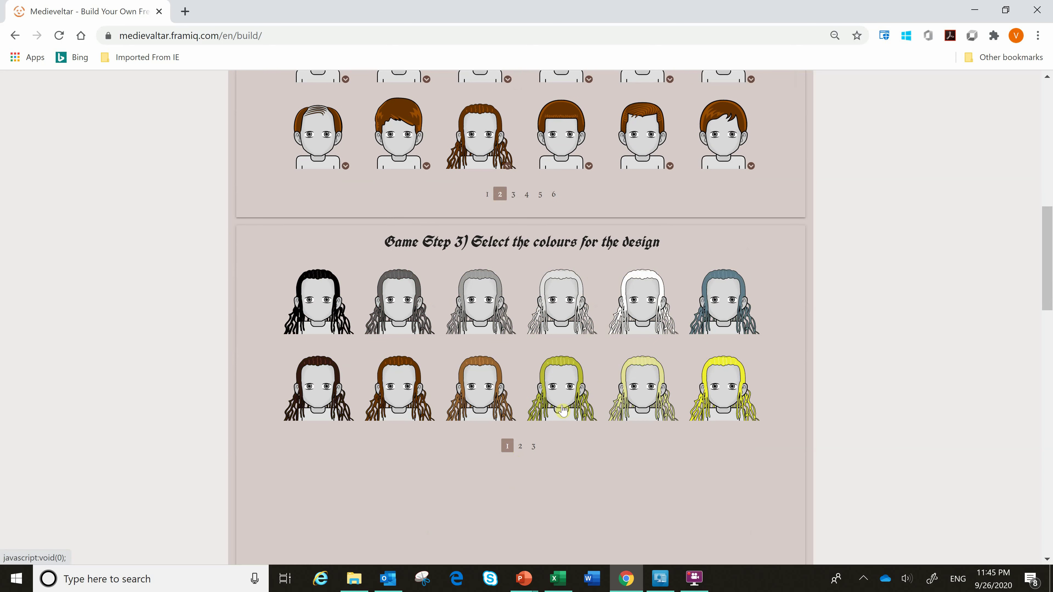
left_click(737, 324)
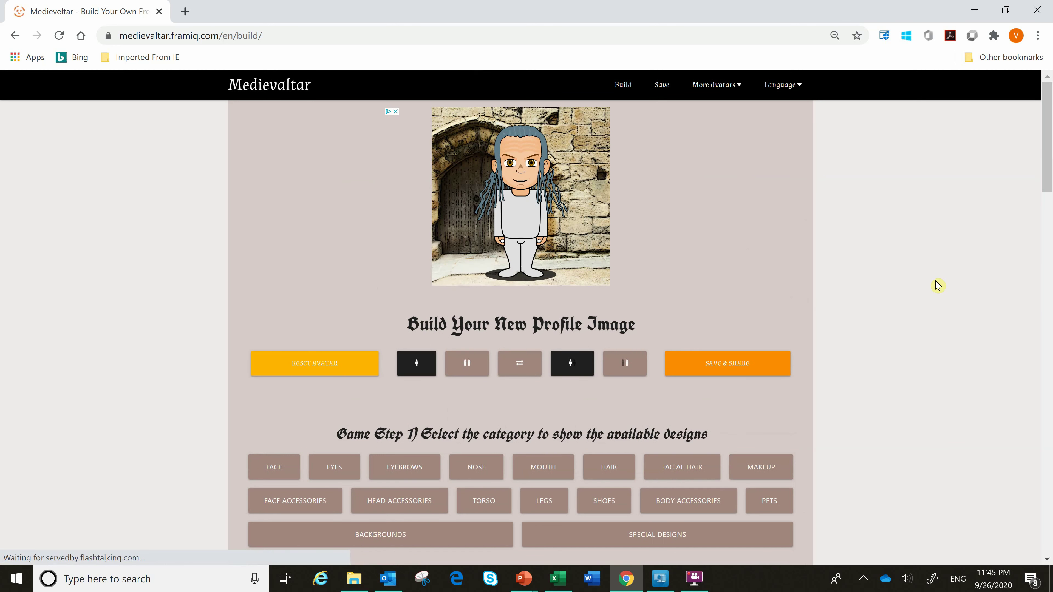
Look through the first page of facial hair designs.
left_click(675, 468)
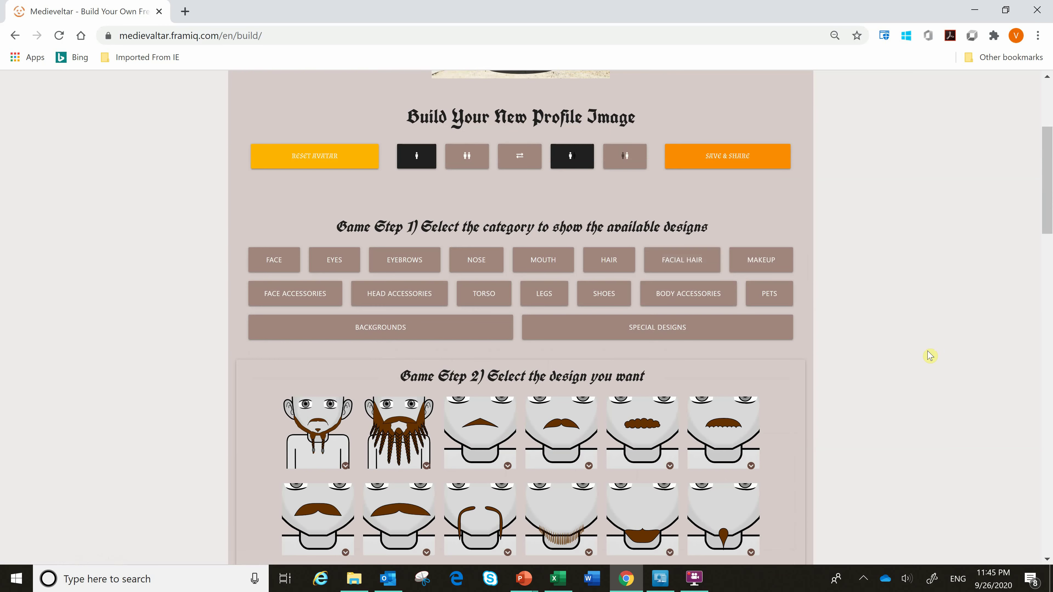
scroll(929, 355, "down", 4)
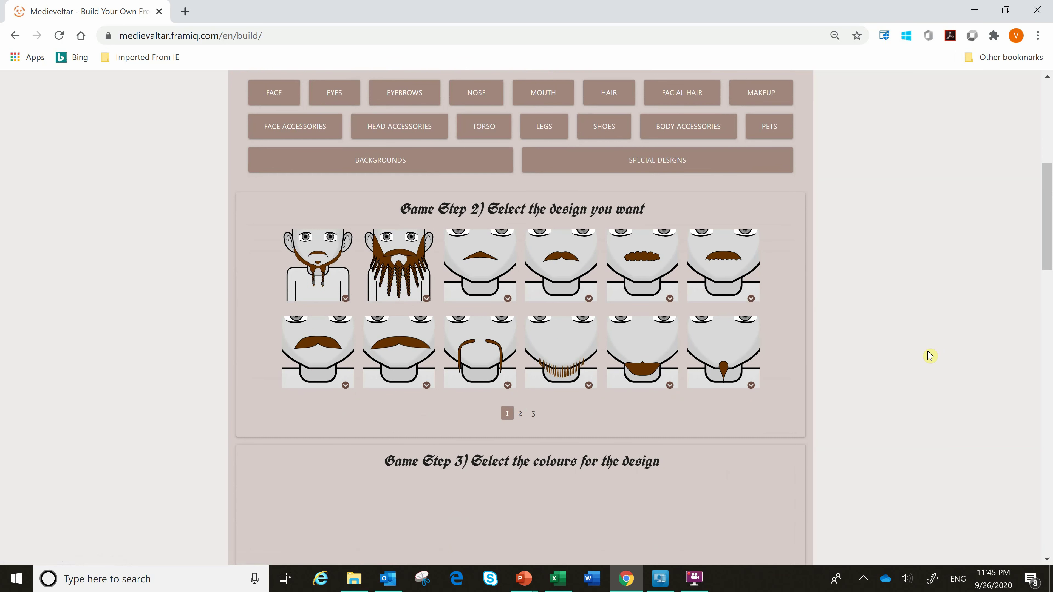
scroll(930, 355, "up", 9)
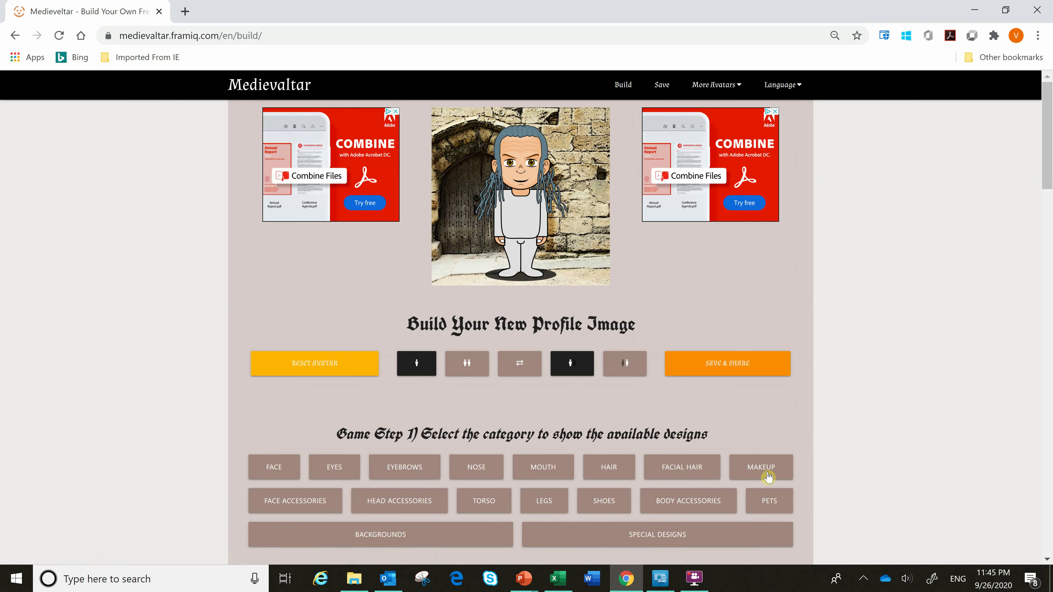
Browse the makeup designs and give the avatar the stitched cheek scar, first in the first row.
left_click(767, 477)
scroll(834, 407, "down", 5)
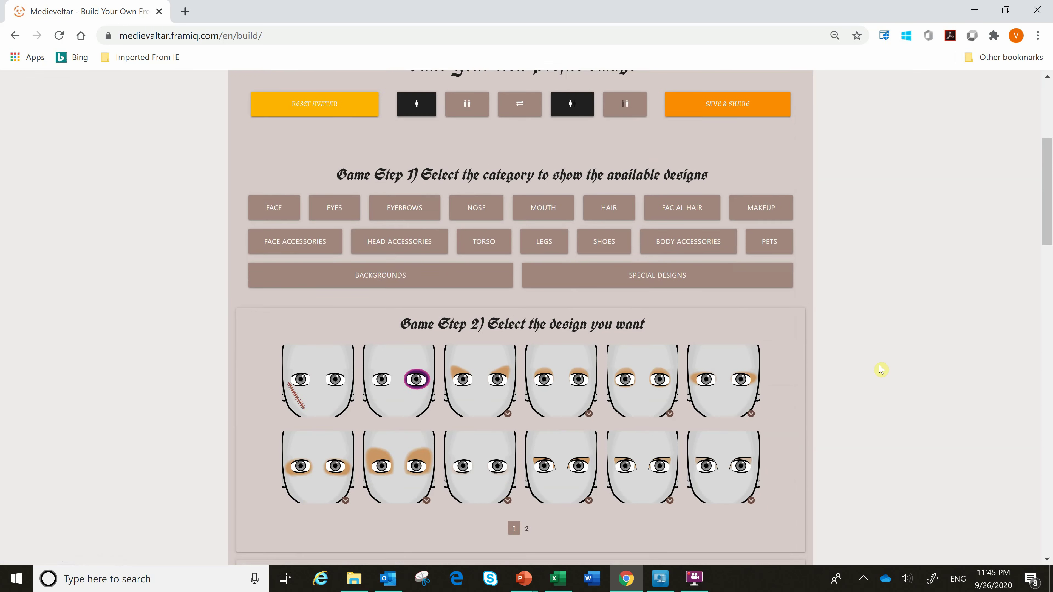
scroll(879, 369, "down", 1)
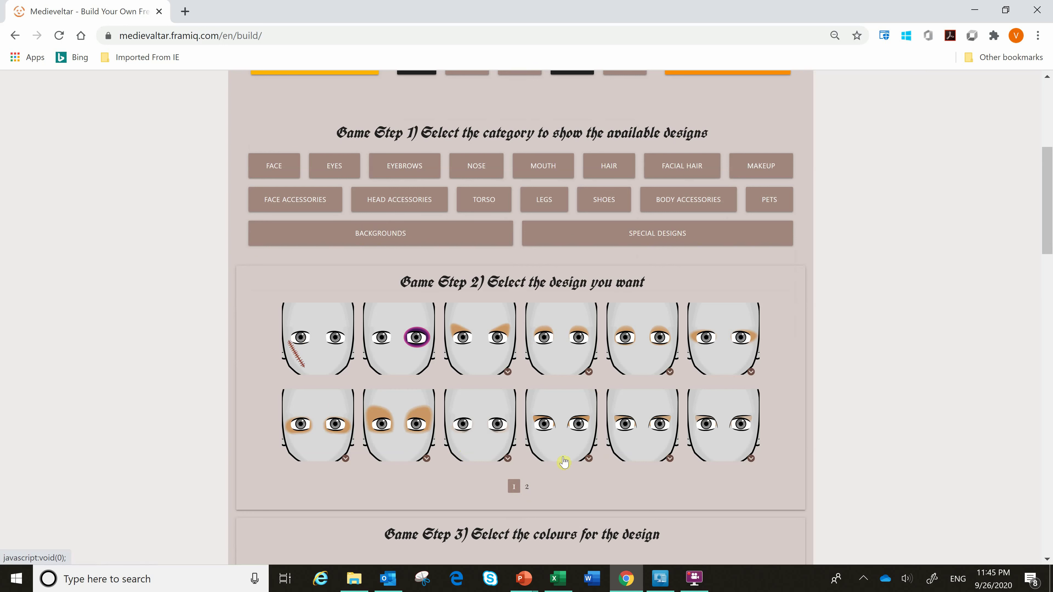
left_click(526, 488)
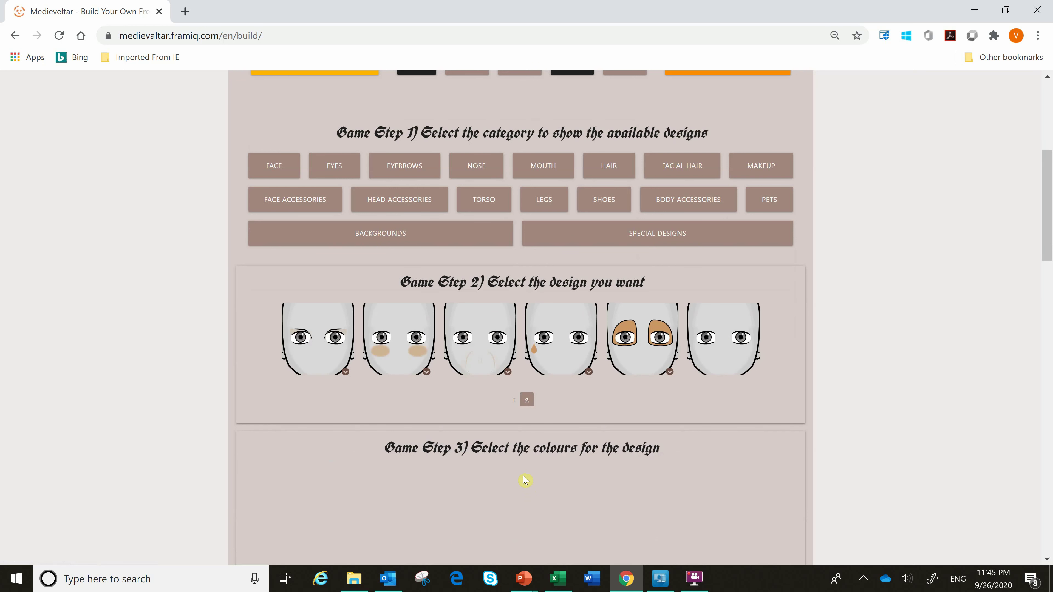
left_click(513, 402)
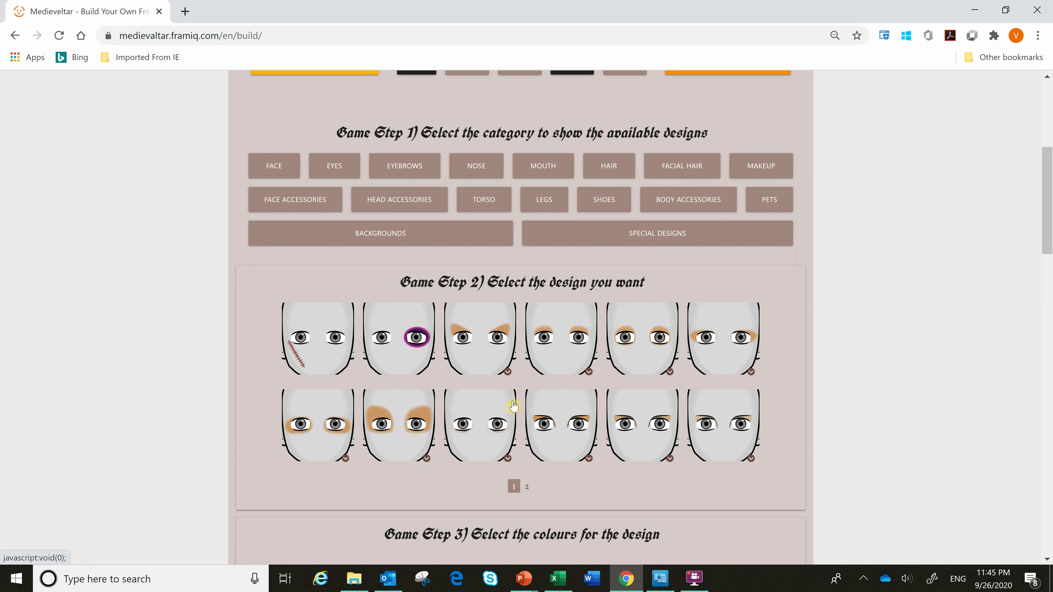
left_click(319, 347)
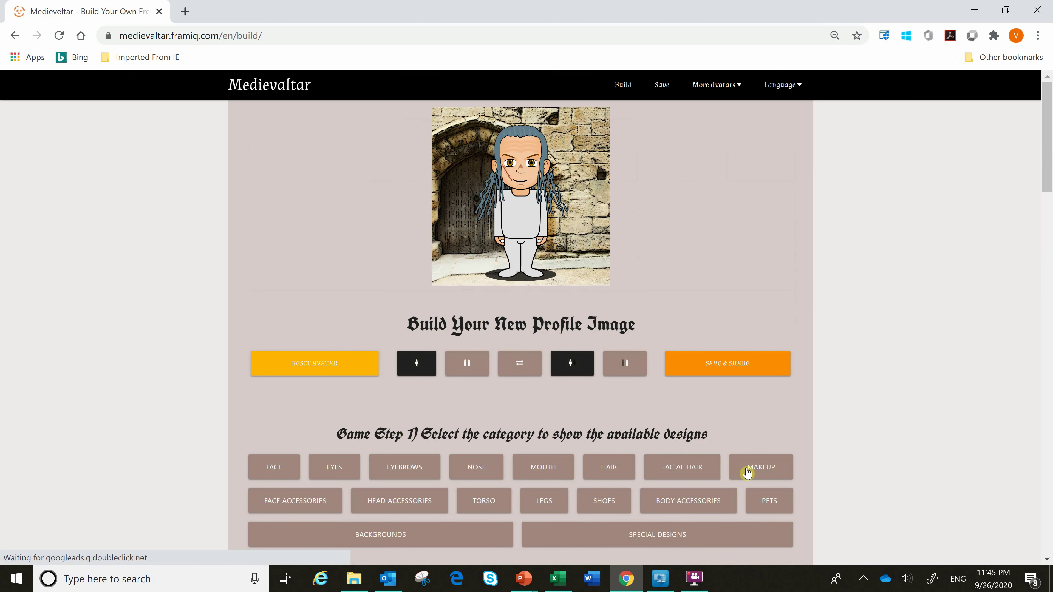
Add the eye patch from the face accessories, first design in the first row, in black.
left_click(330, 511)
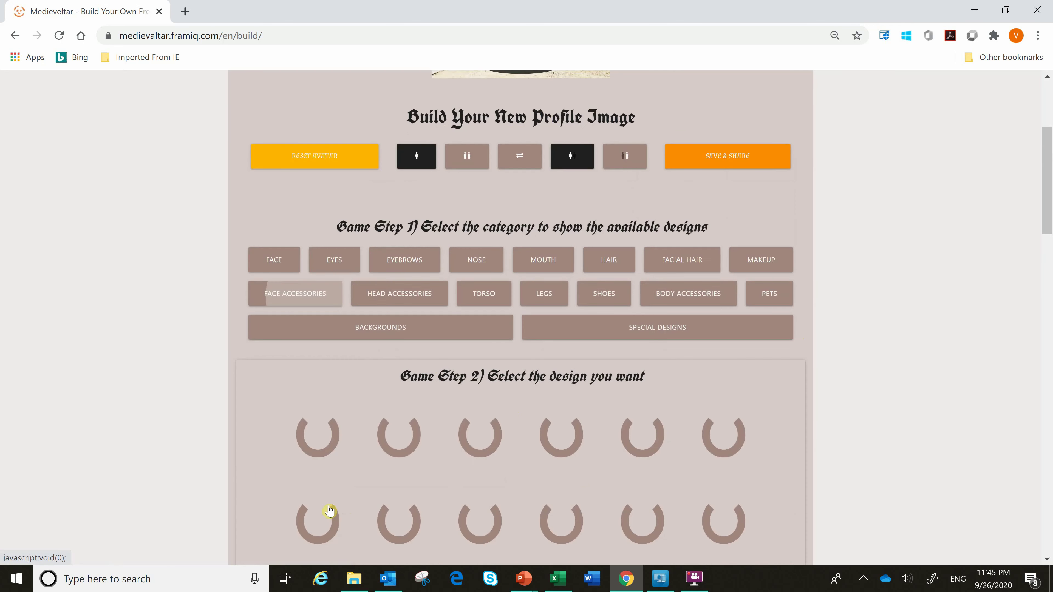
scroll(850, 355, "down", 3)
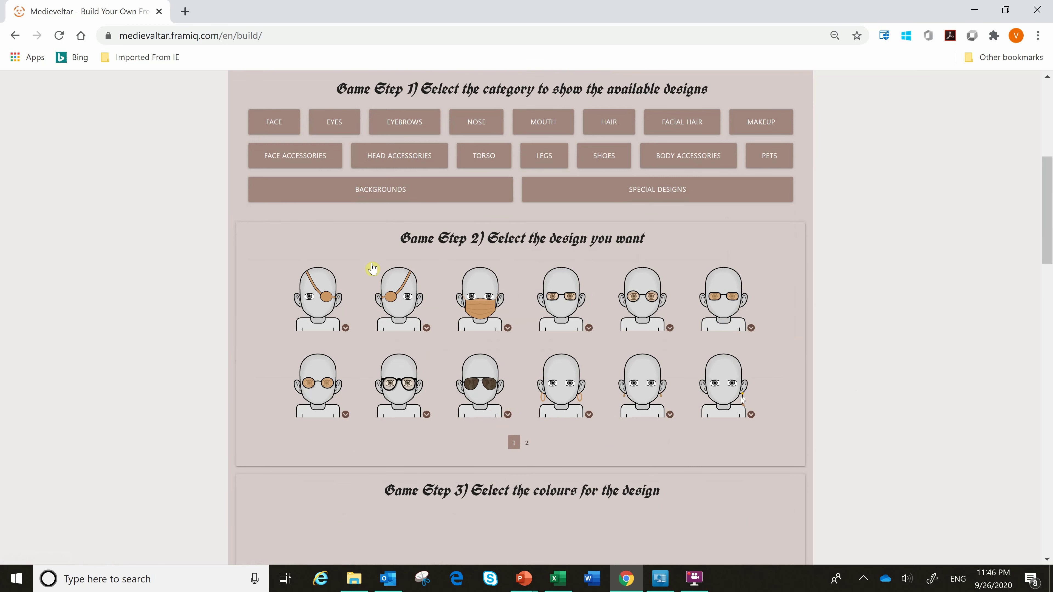
left_click(354, 300)
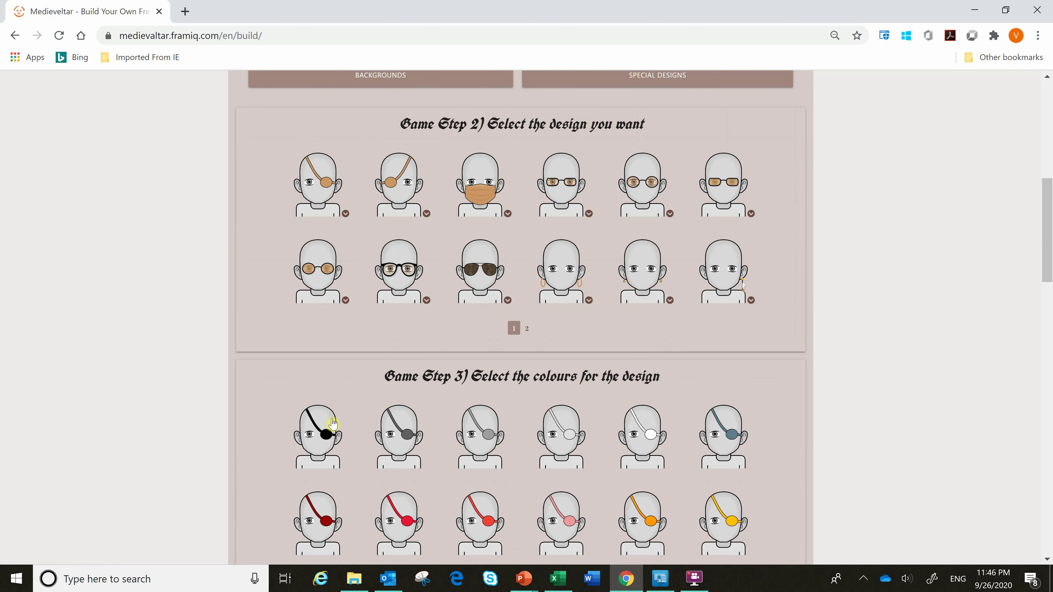
left_click(329, 435)
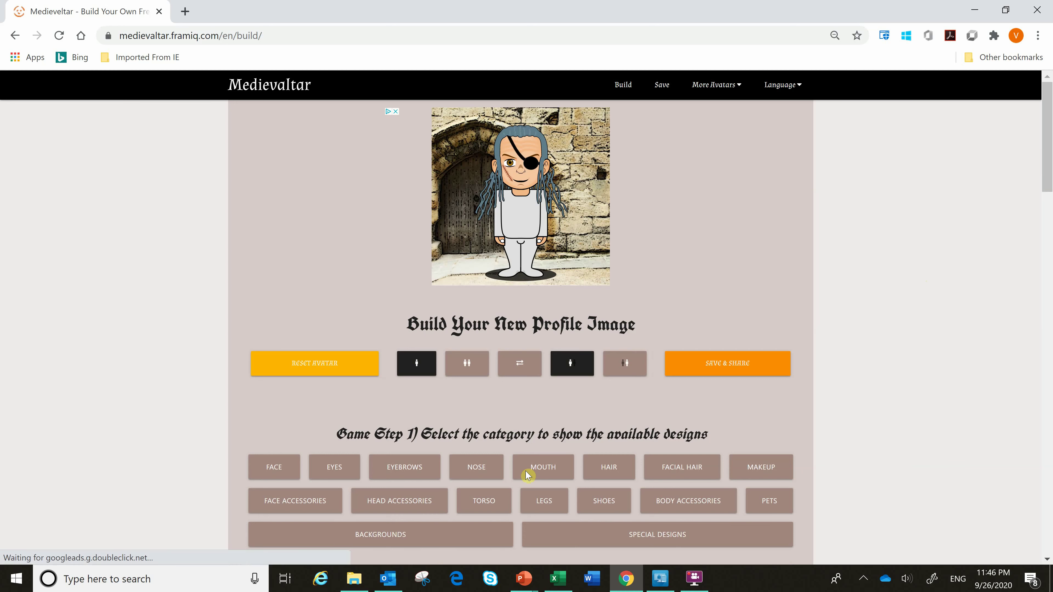
Browse the head accessories and choose the wide-brimmed hat with the upturned brim, fourth in the second row of the first page.
left_click(389, 513)
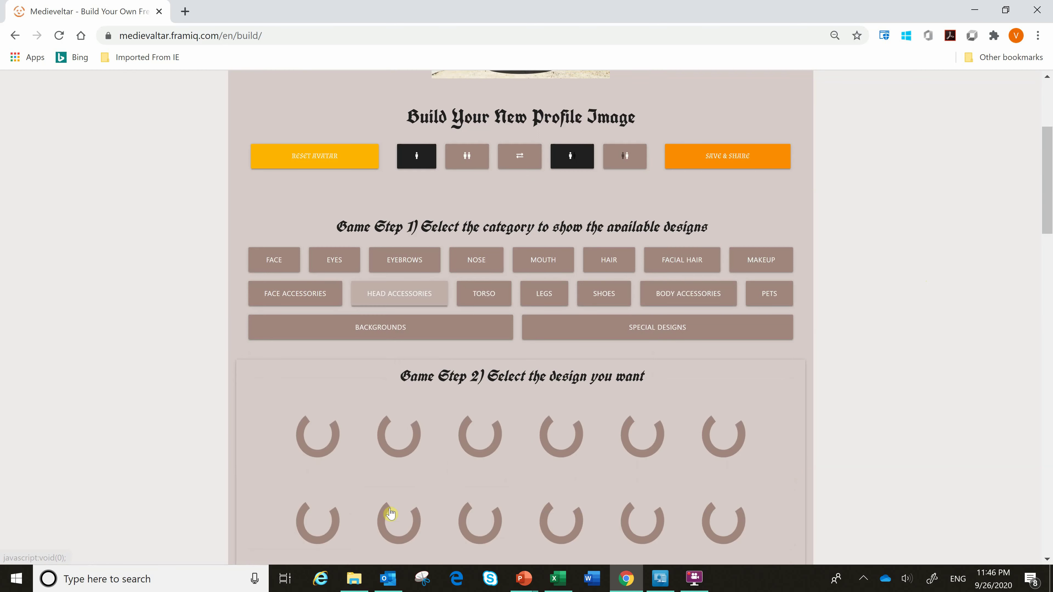
scroll(913, 375, "down", 4)
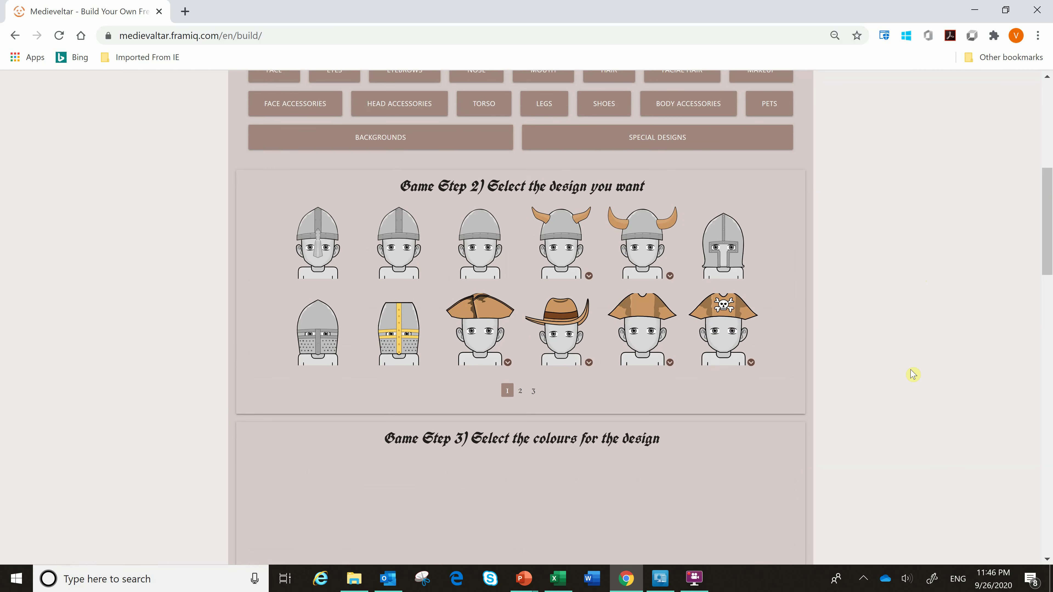
left_click(520, 392)
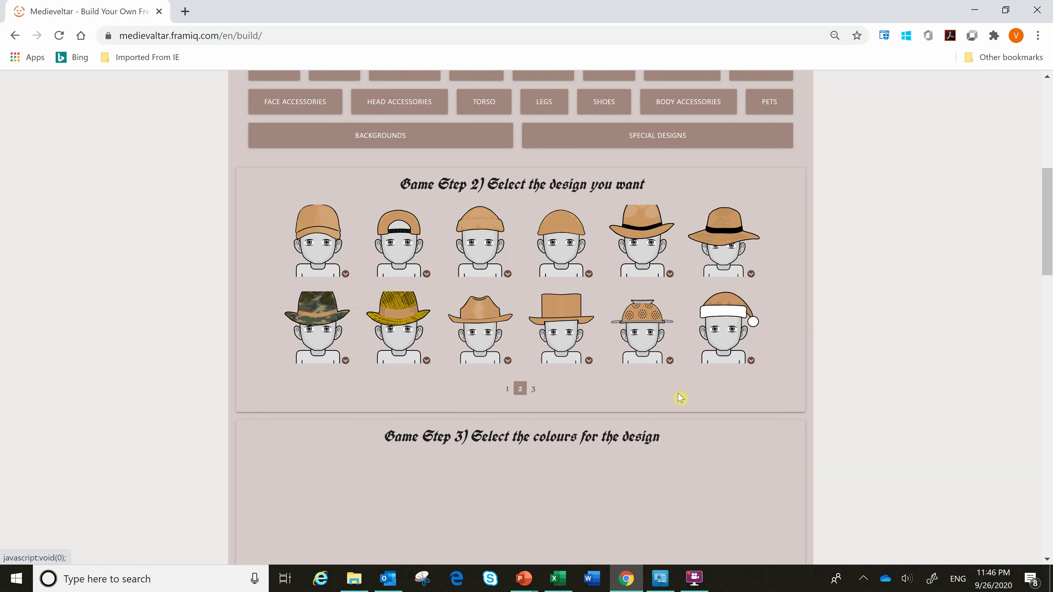
left_click(508, 392)
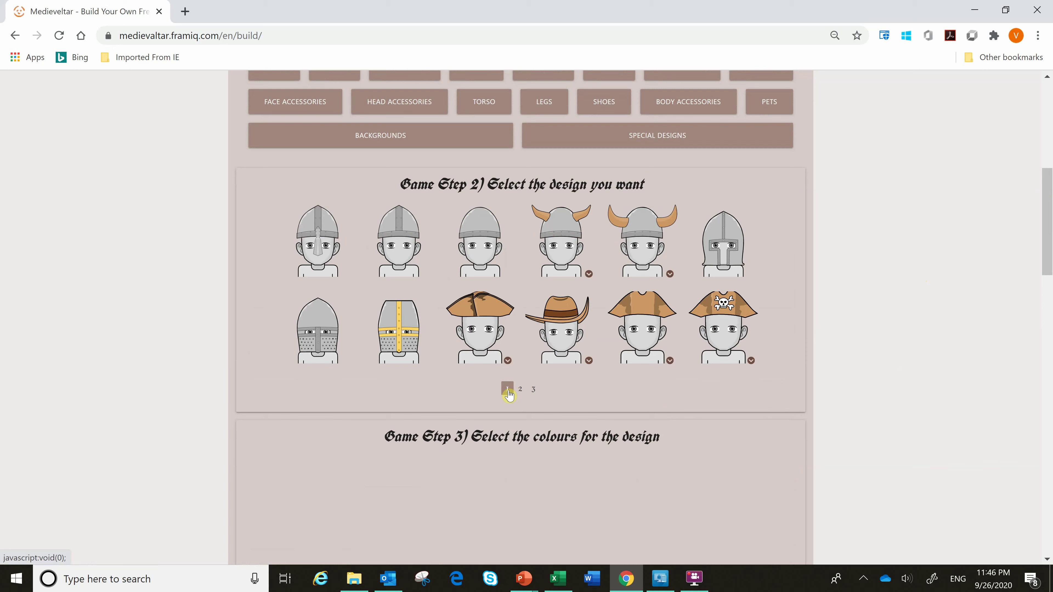
left_click(567, 327)
Compare the hat colours and give the avatar the blue-grey hat with the brown band.
scroll(860, 289, "down", 2)
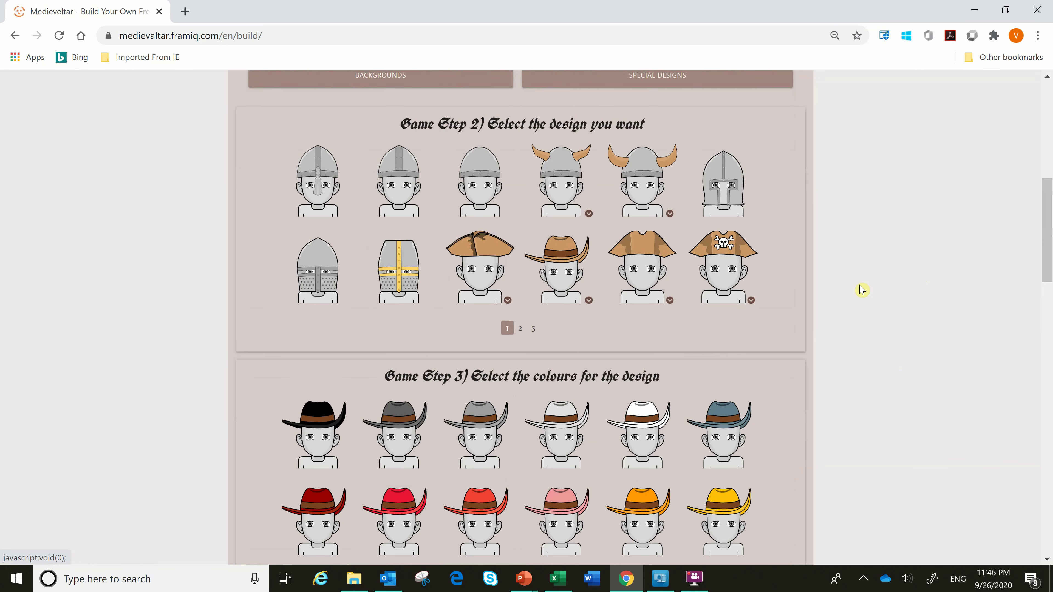
scroll(860, 289, "down", 3)
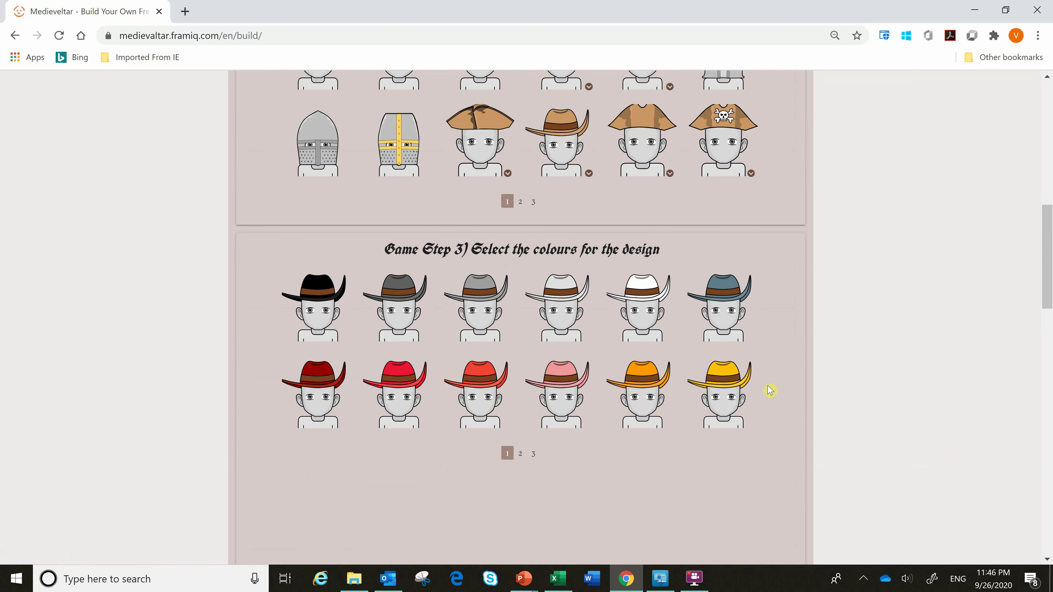
left_click(520, 454)
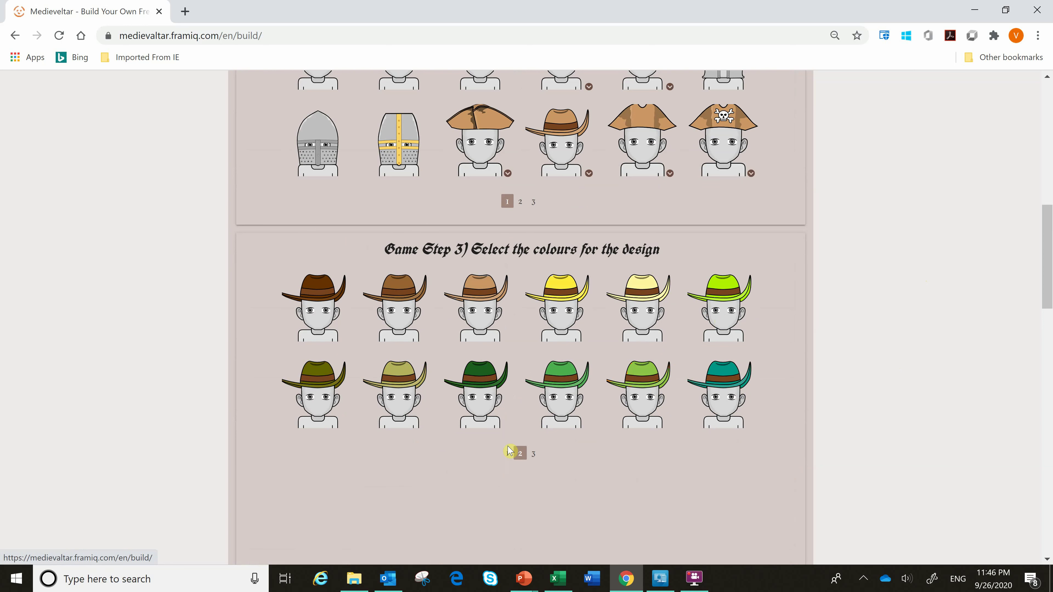
left_click(506, 454)
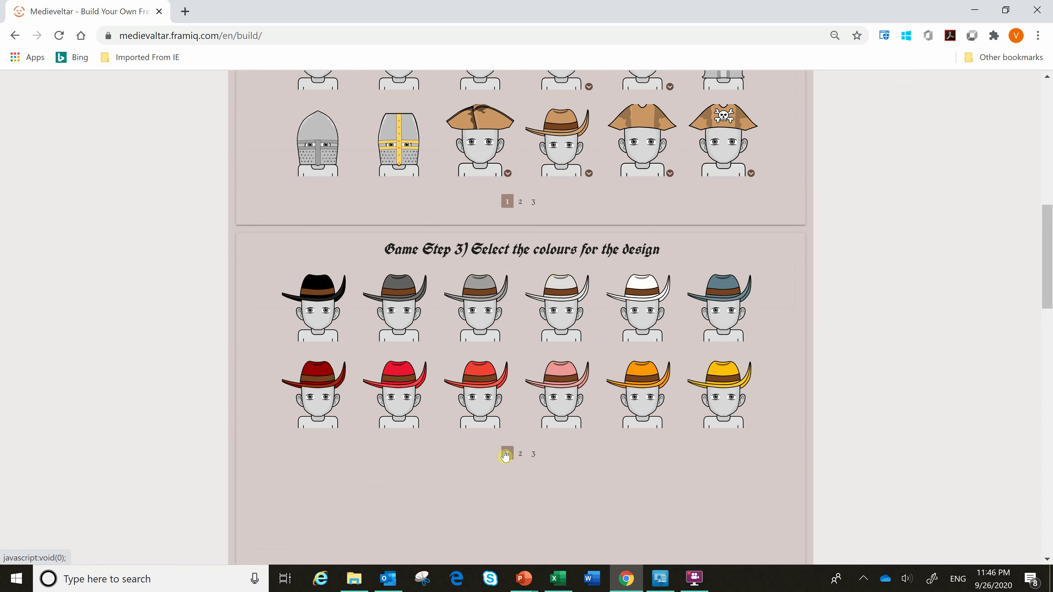
left_click(729, 317)
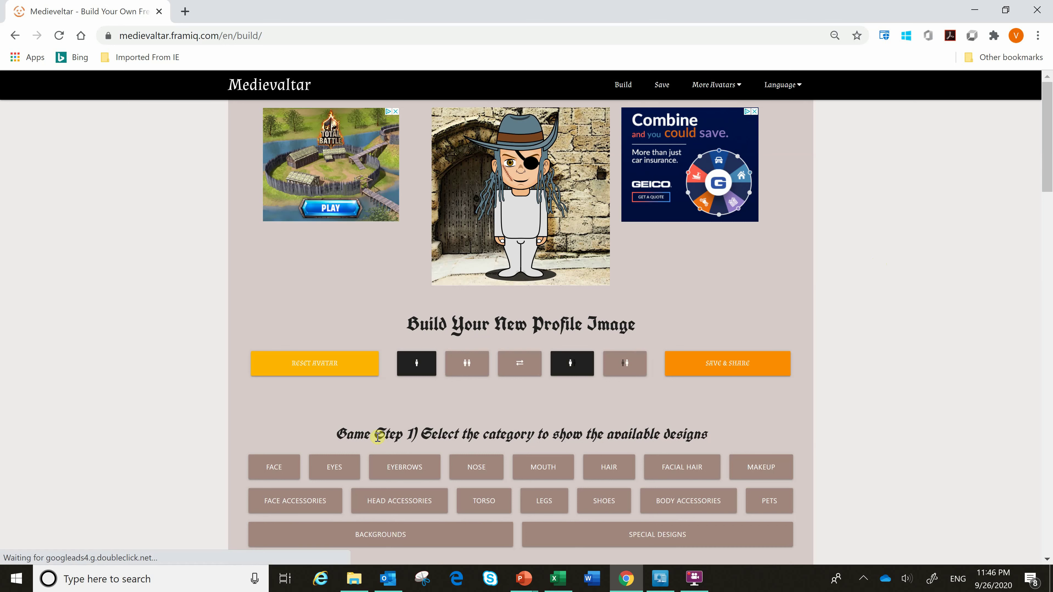
Browse the torso designs and choose the buckled vest with fringed sleeves, first in the first row of the second page.
left_click(478, 502)
scroll(893, 341, "down", 3)
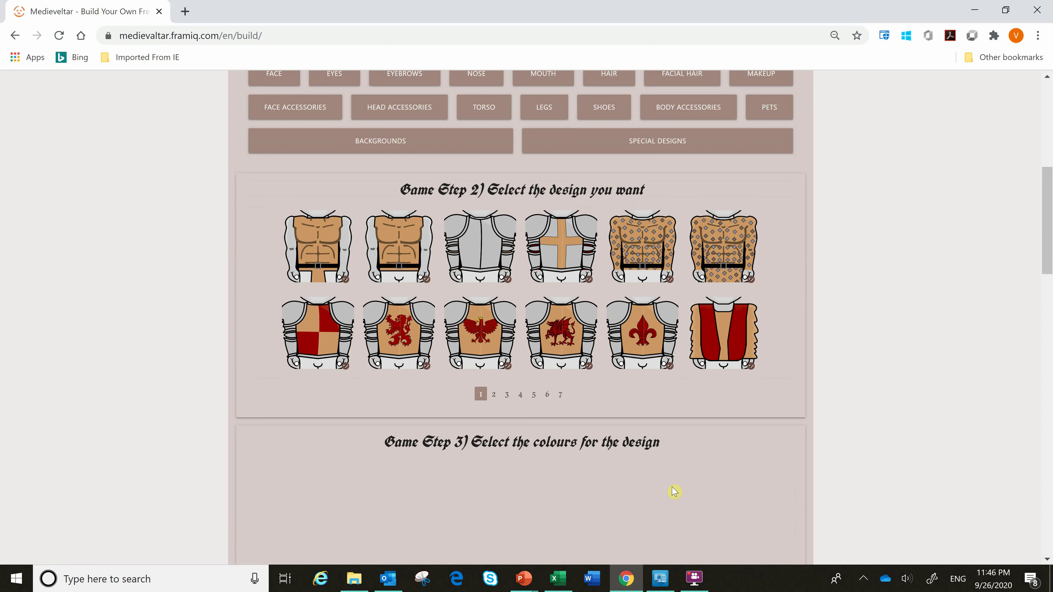
left_click(492, 396)
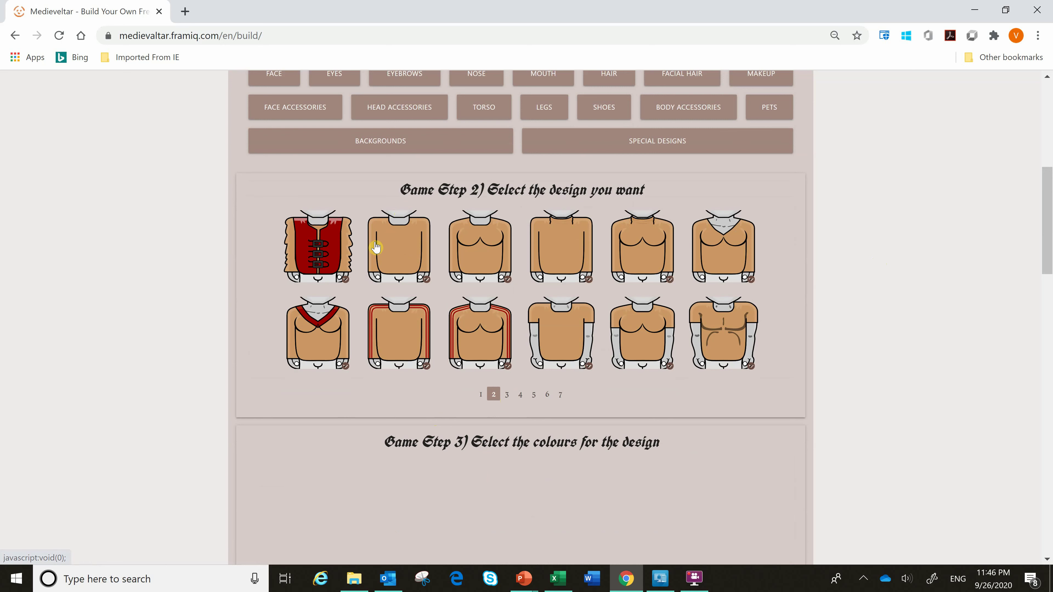
left_click(310, 253)
scroll(310, 253, "down", 1)
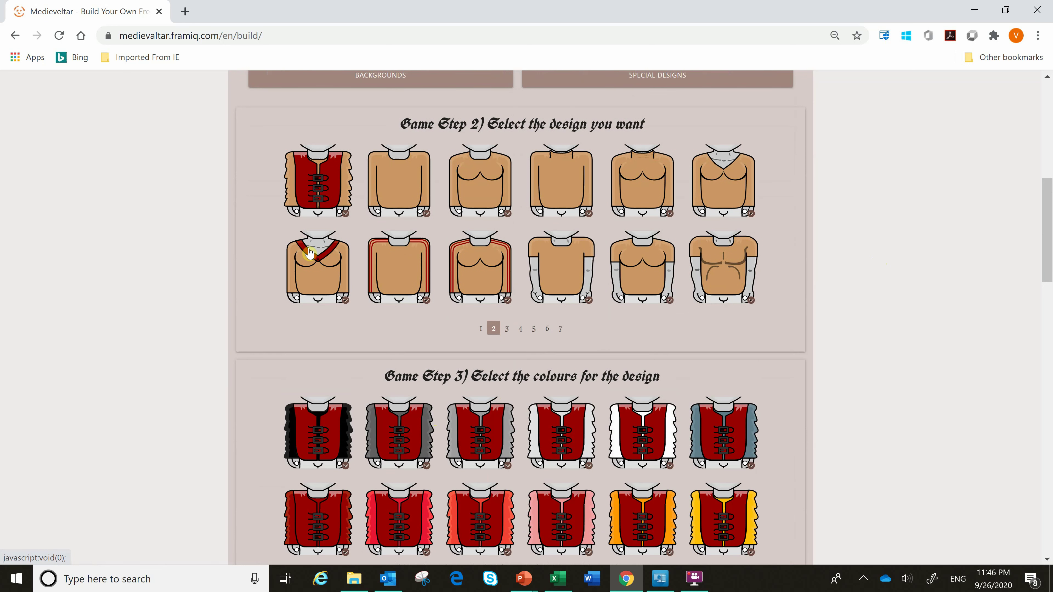
Colour the torso design with blue-grey sleeves and a dark red vest.
scroll(869, 287, "down", 3)
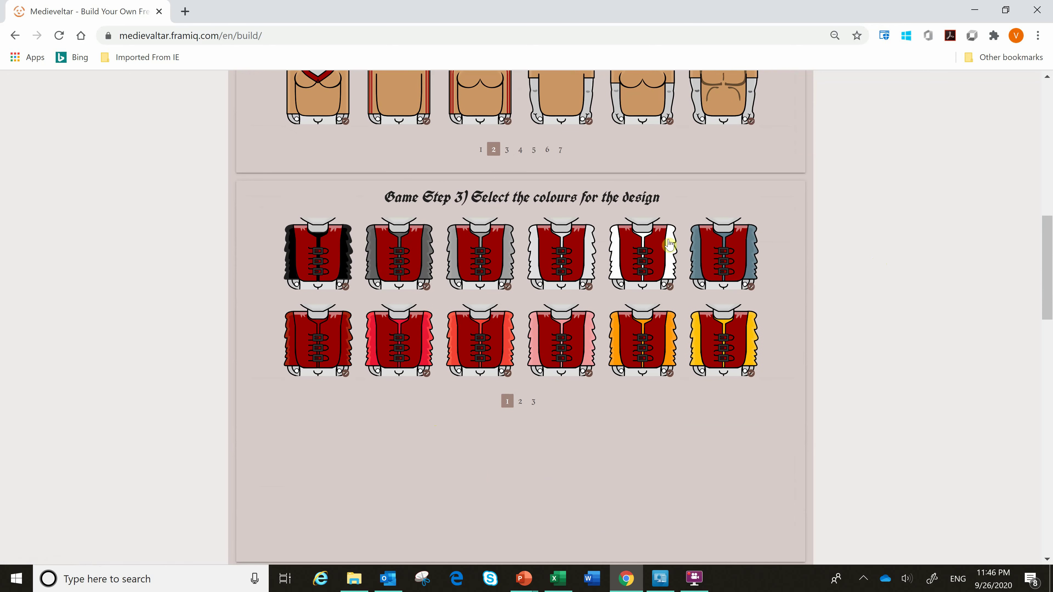
left_click(733, 255)
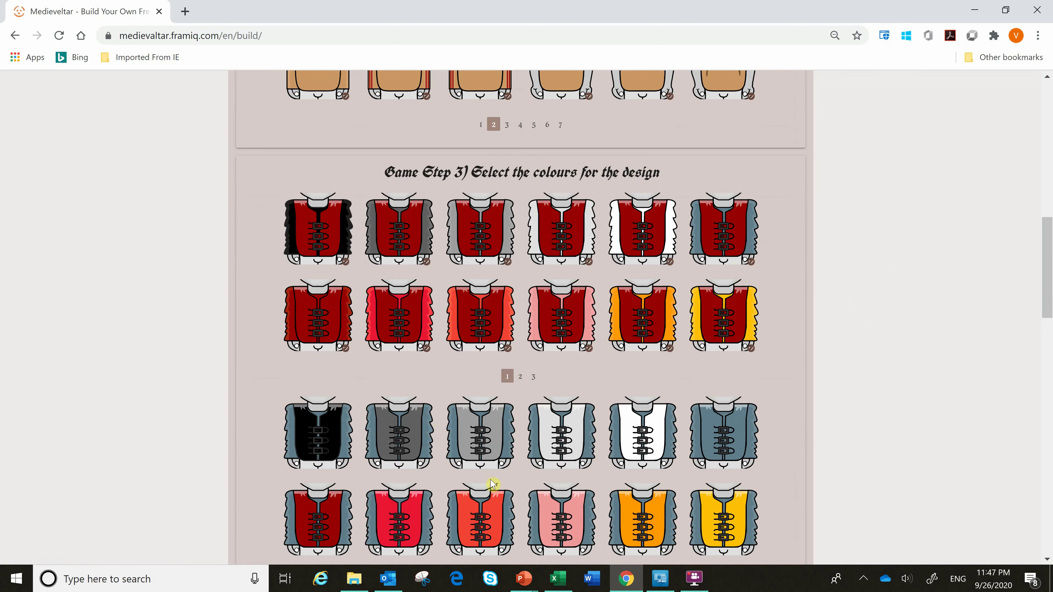
left_click(335, 514)
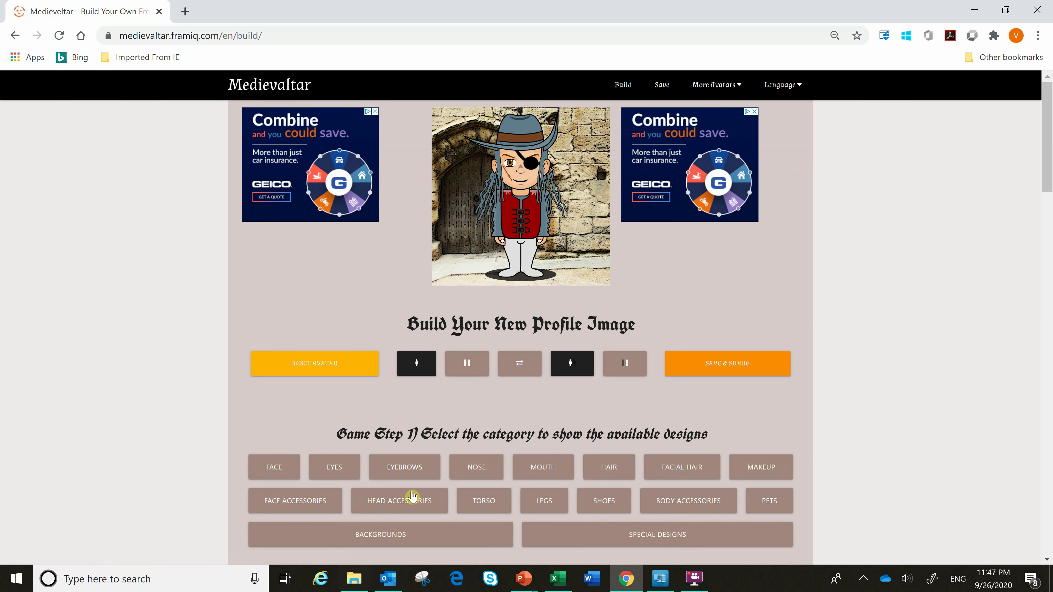
Give the avatar the ragged knee-length trousers from the leg designs, second in the first row, in blue-grey.
left_click(543, 506)
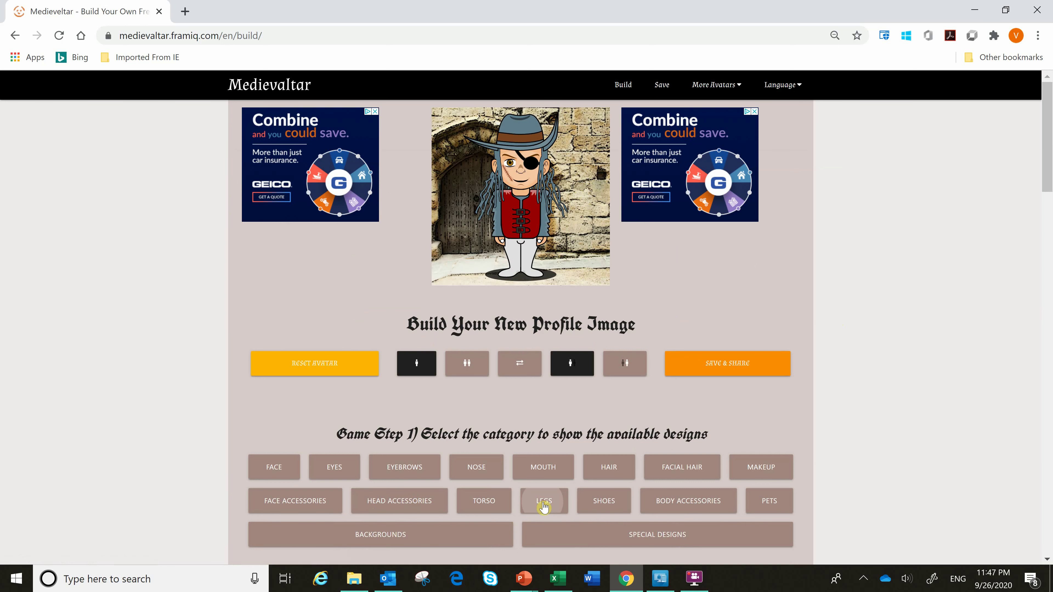
scroll(897, 406, "down", 2)
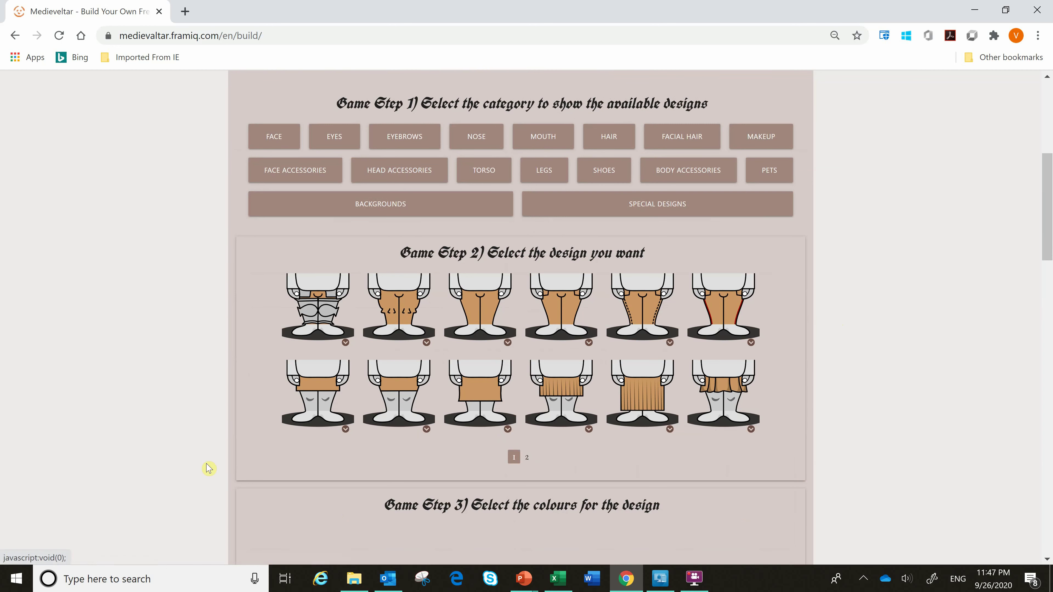
left_click(404, 306)
scroll(404, 306, "down", 2)
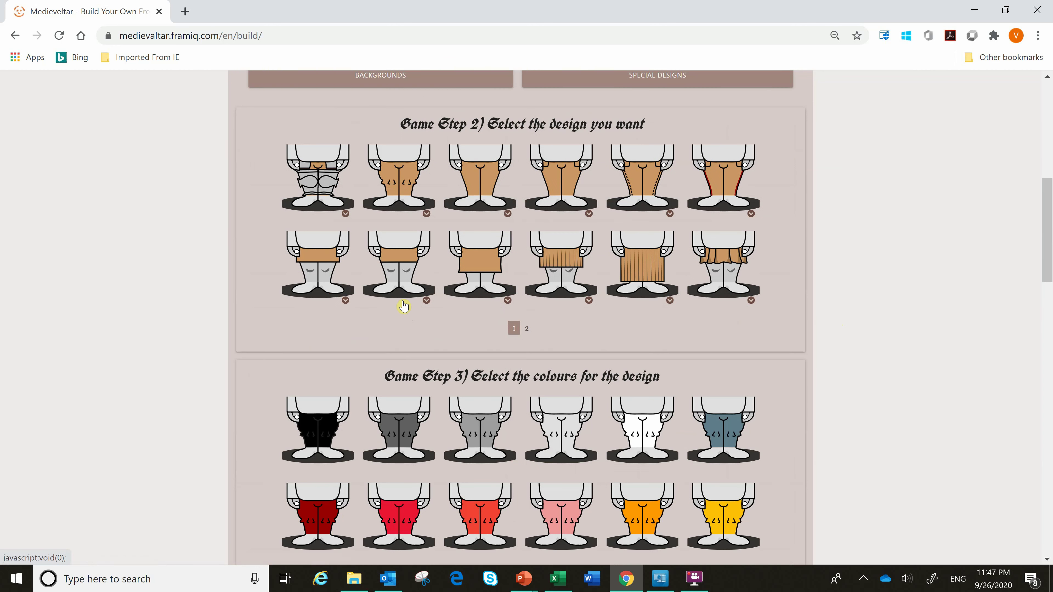
left_click(722, 436)
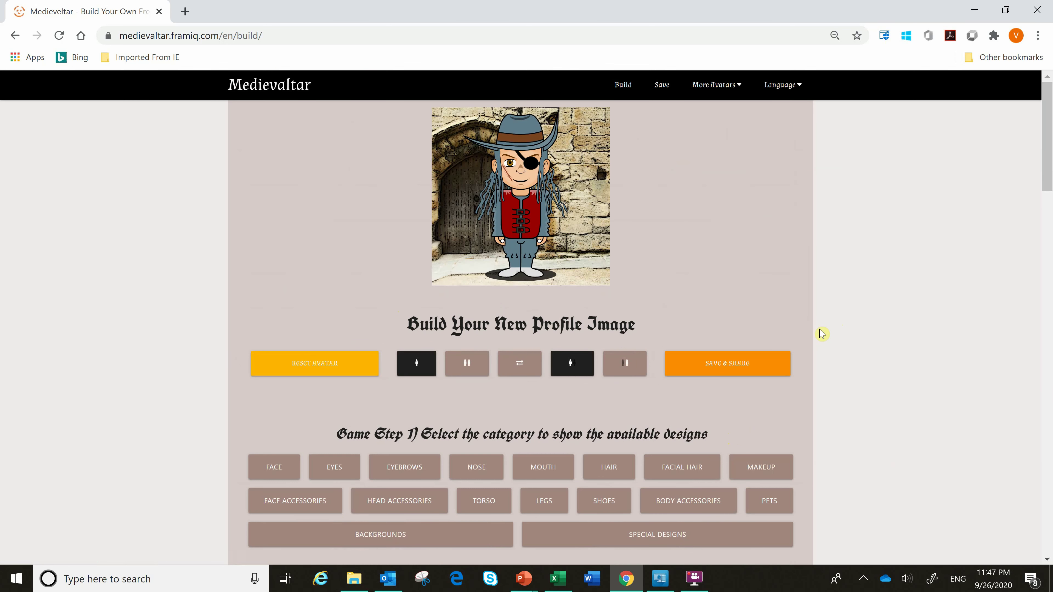
Browse the shoe designs and choose the high laced boots, second in the second row of the first page.
scroll(418, 458, "down", 2)
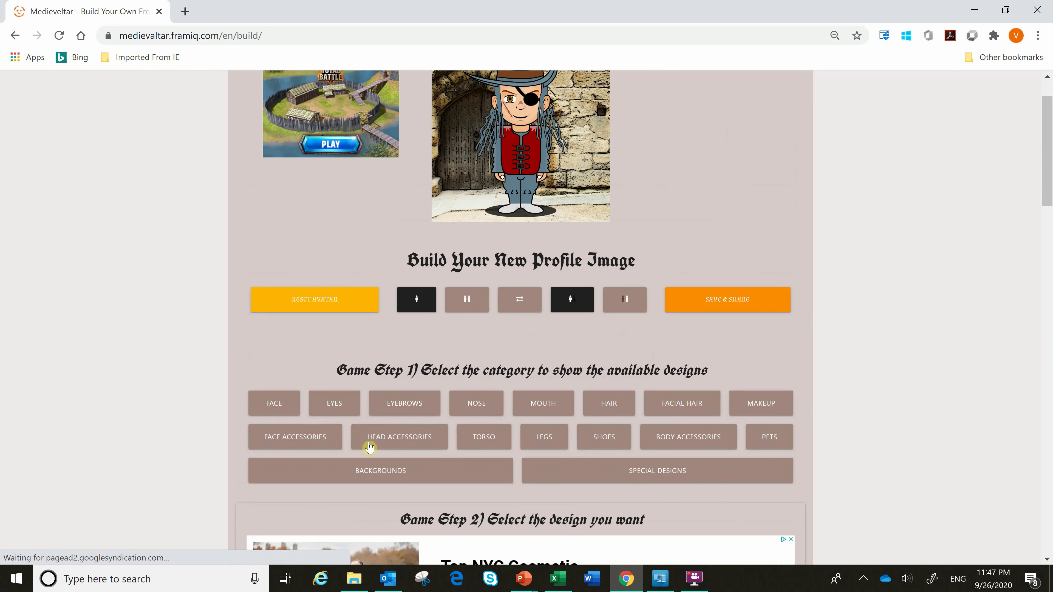
left_click(598, 441)
scroll(882, 426, "down", 2)
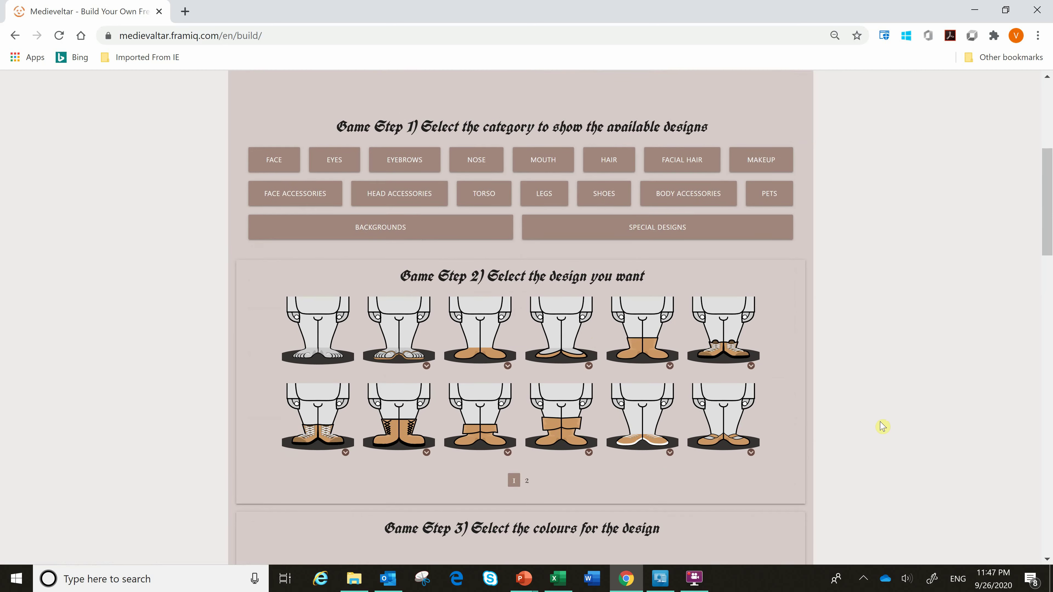
scroll(882, 426, "down", 1)
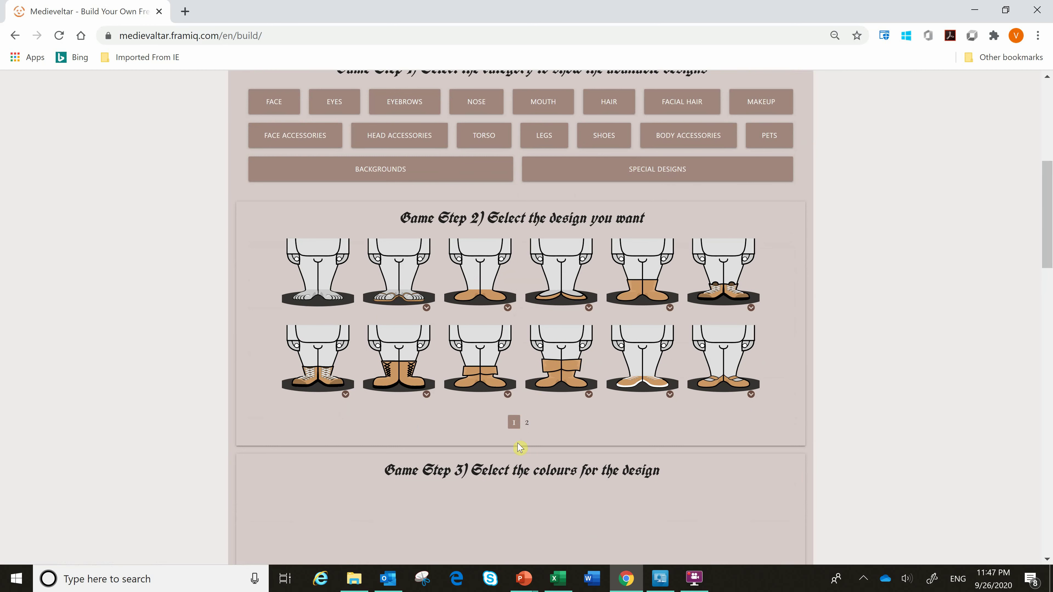
left_click(396, 373)
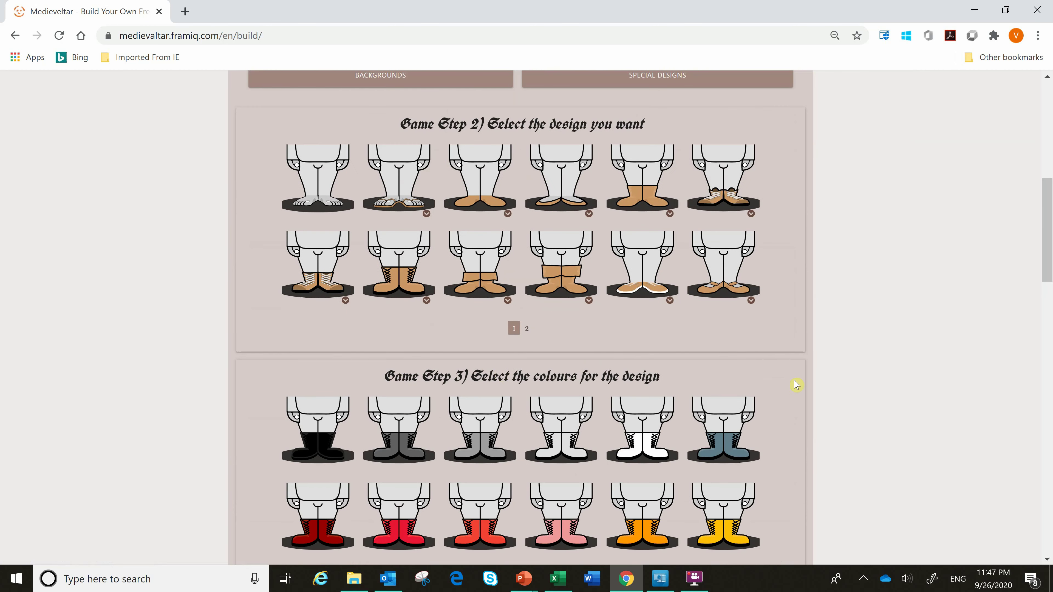
Compare the first two pages of boot colours and give the avatar the dark red boots.
scroll(806, 393, "down", 3)
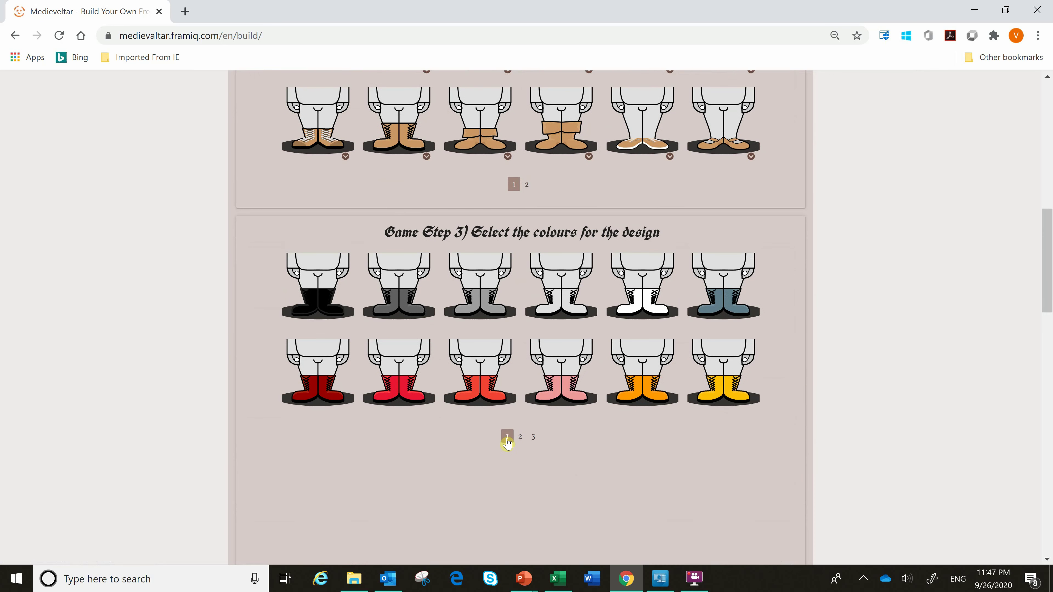
left_click(519, 438)
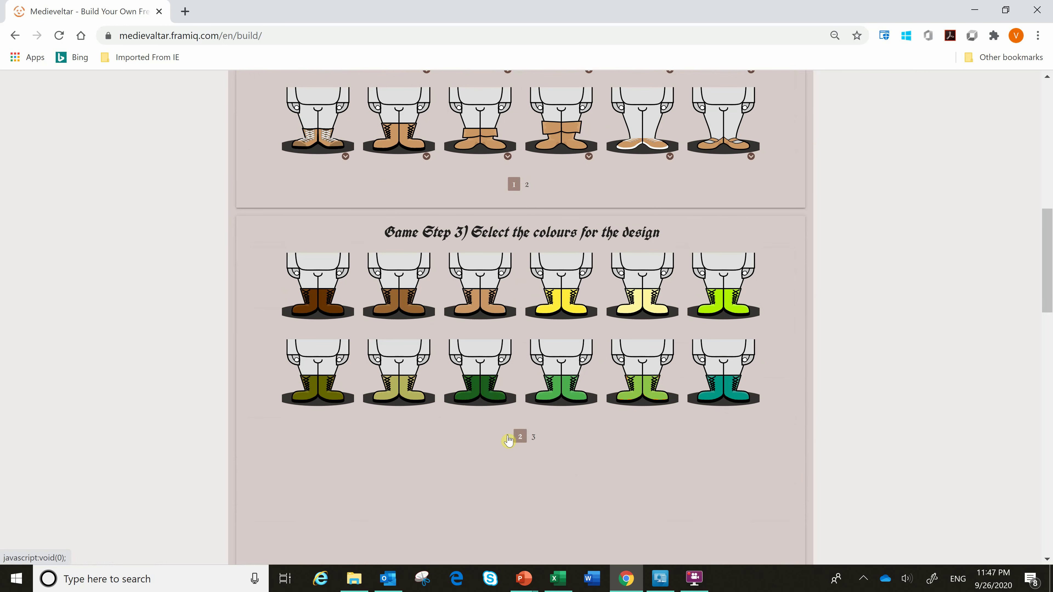
left_click(507, 438)
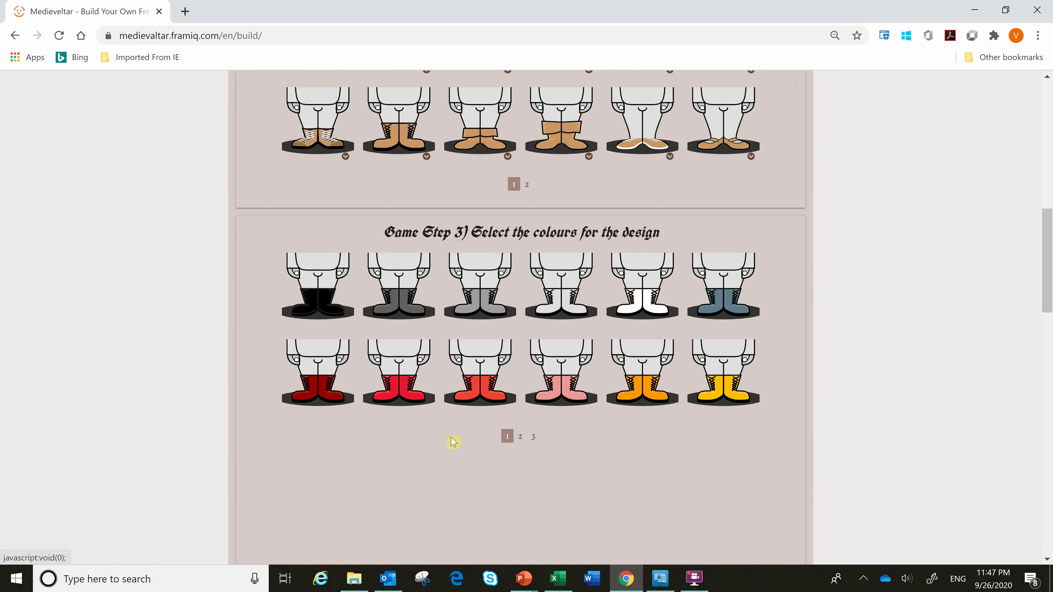
left_click(317, 384)
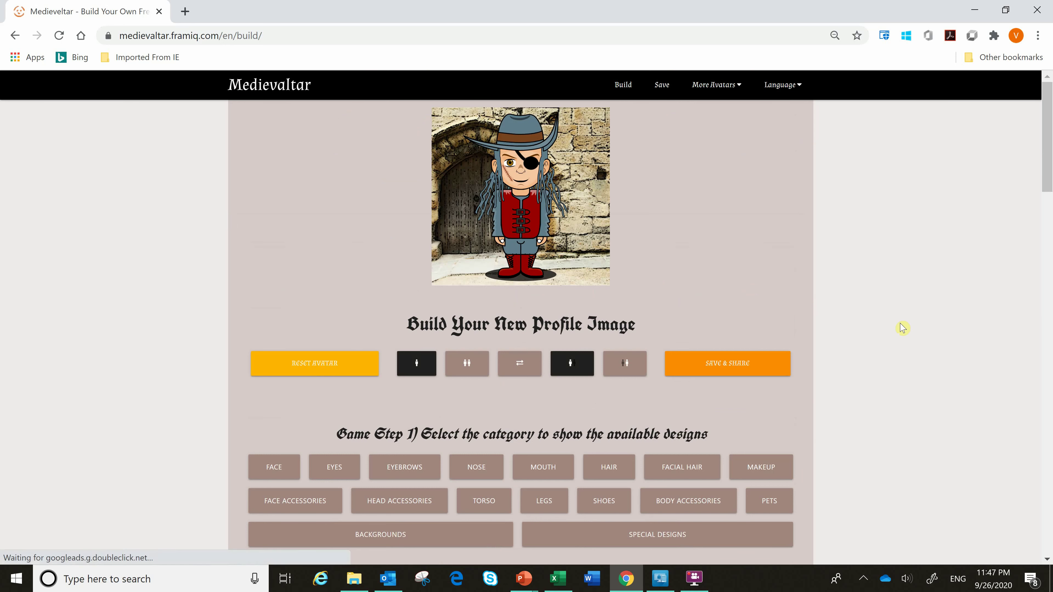
Add the buckled shoulder strap from the body accessories, fifth in the second row, in blue-grey.
left_click(676, 501)
scroll(677, 501, "down", 5)
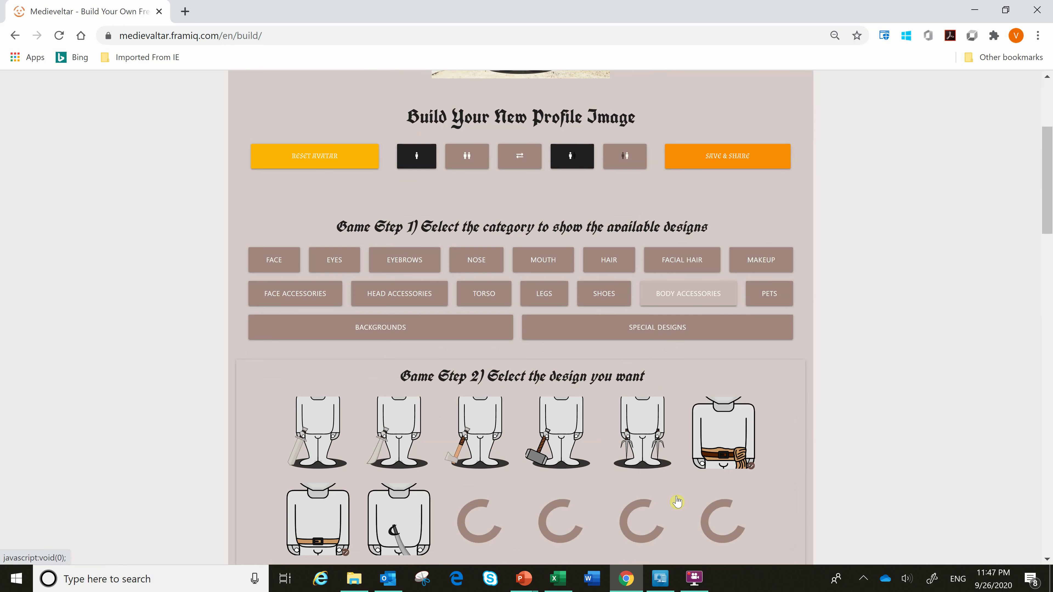
scroll(895, 387, "down", 3)
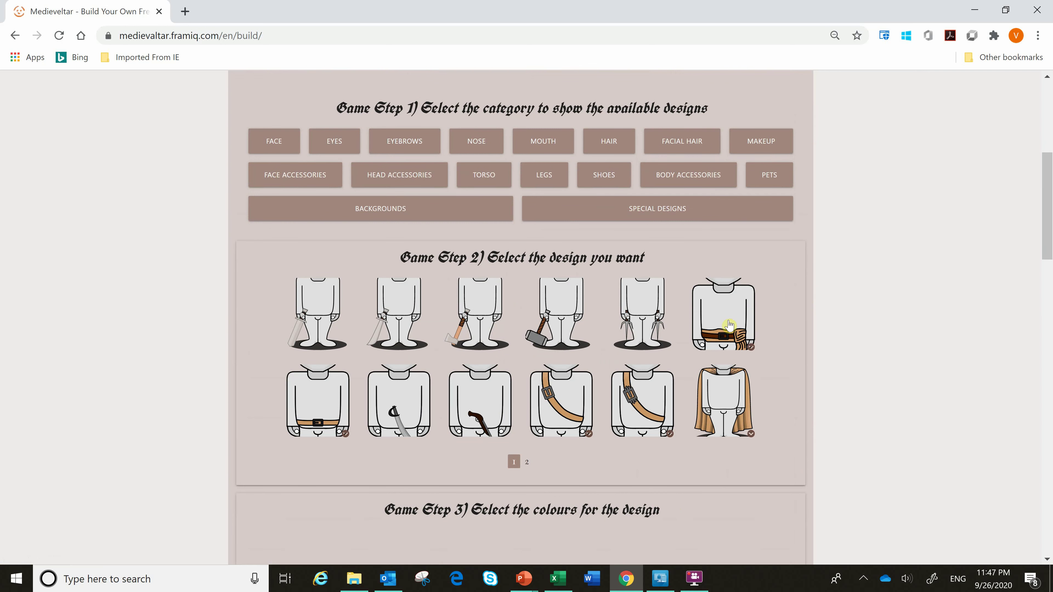
left_click(637, 405)
scroll(641, 407, "down", 3)
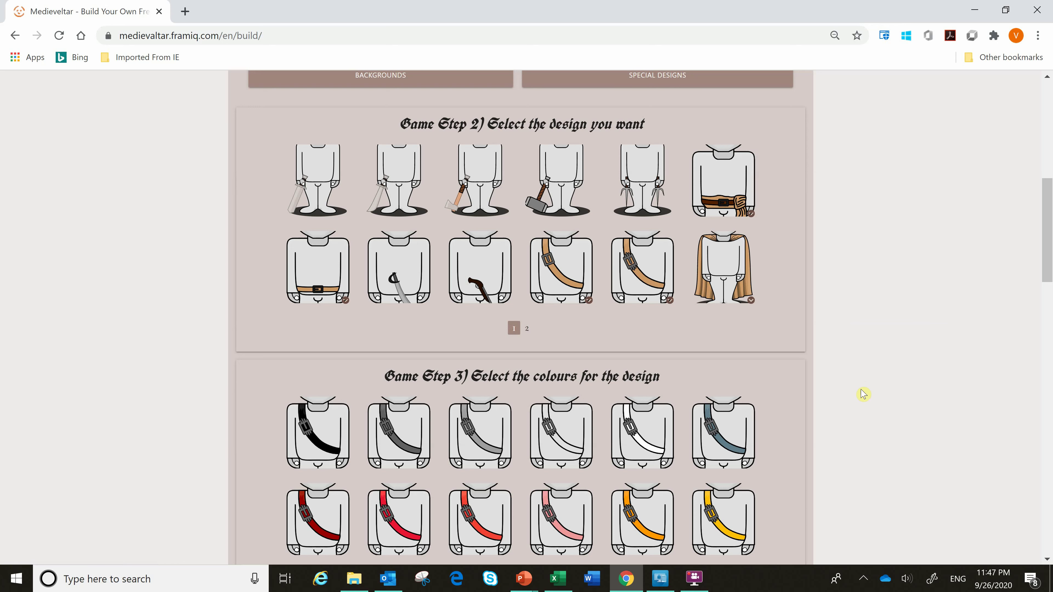
left_click(719, 446)
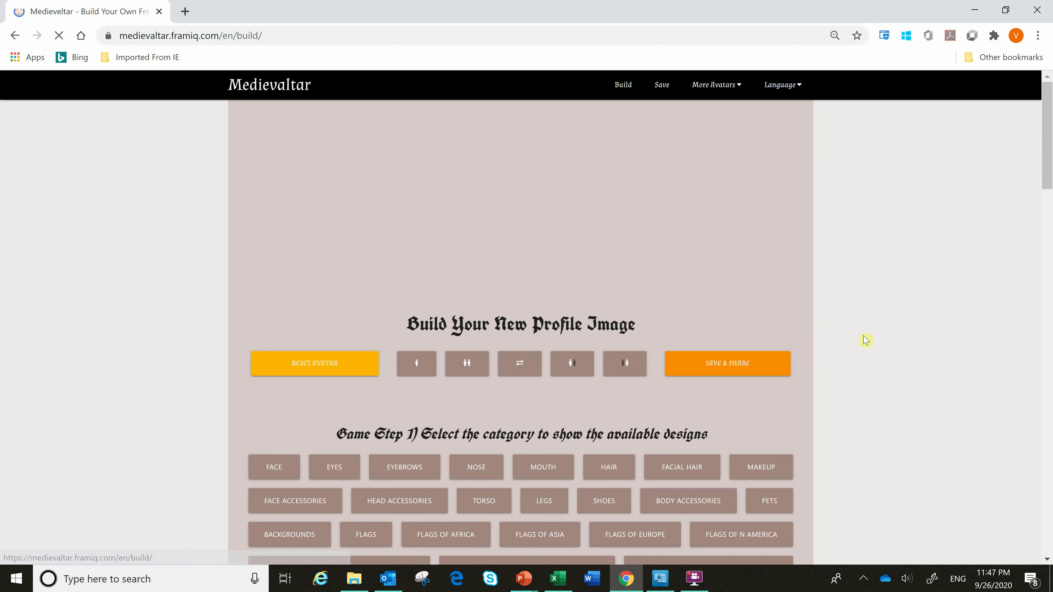
Look through the available pet designs for the avatar.
scroll(918, 310, "down", 2)
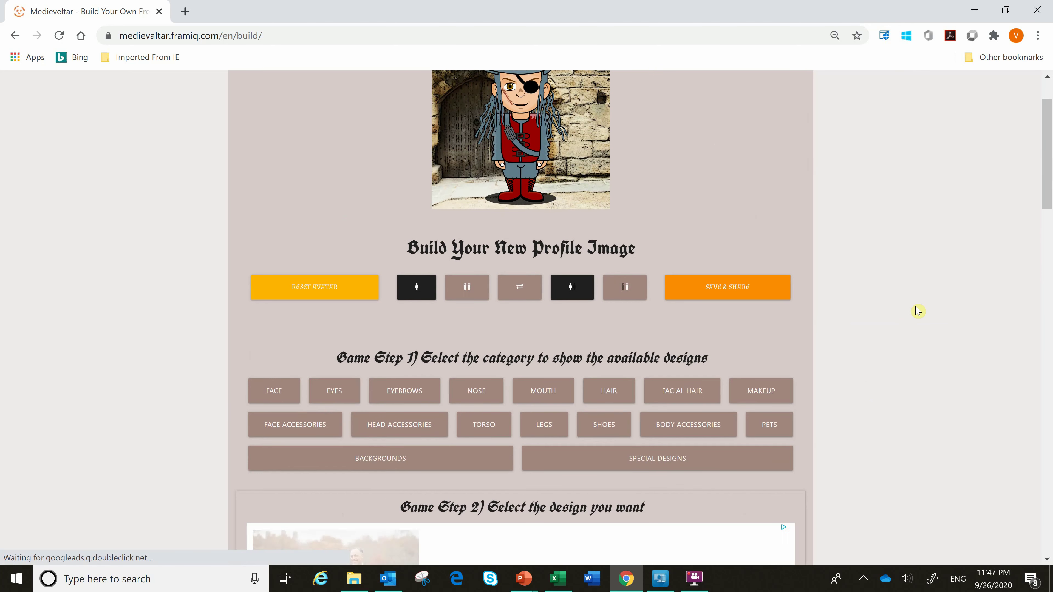
left_click(786, 432)
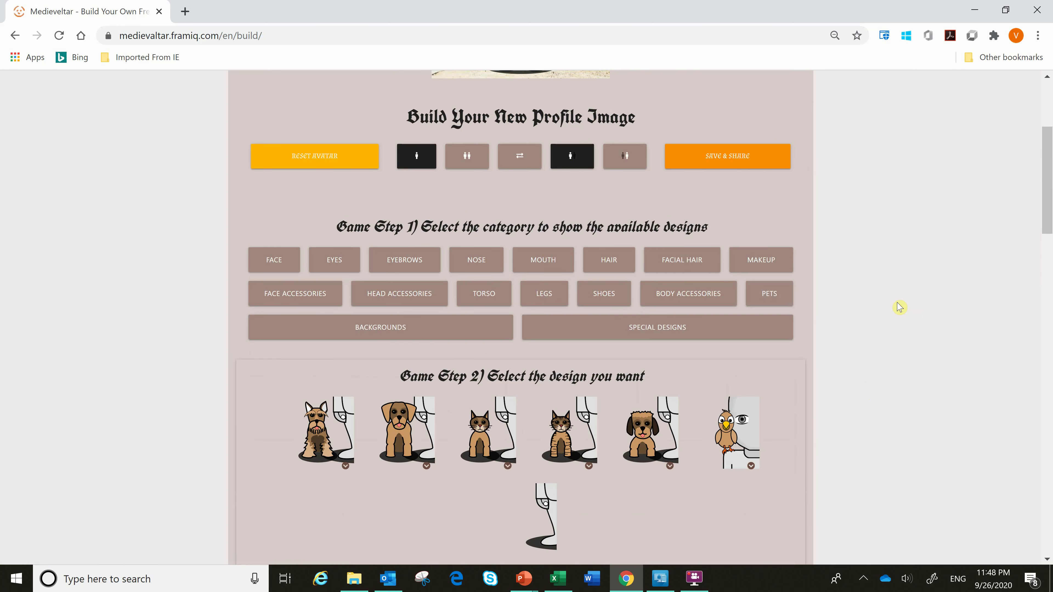
scroll(899, 307, "down", 3)
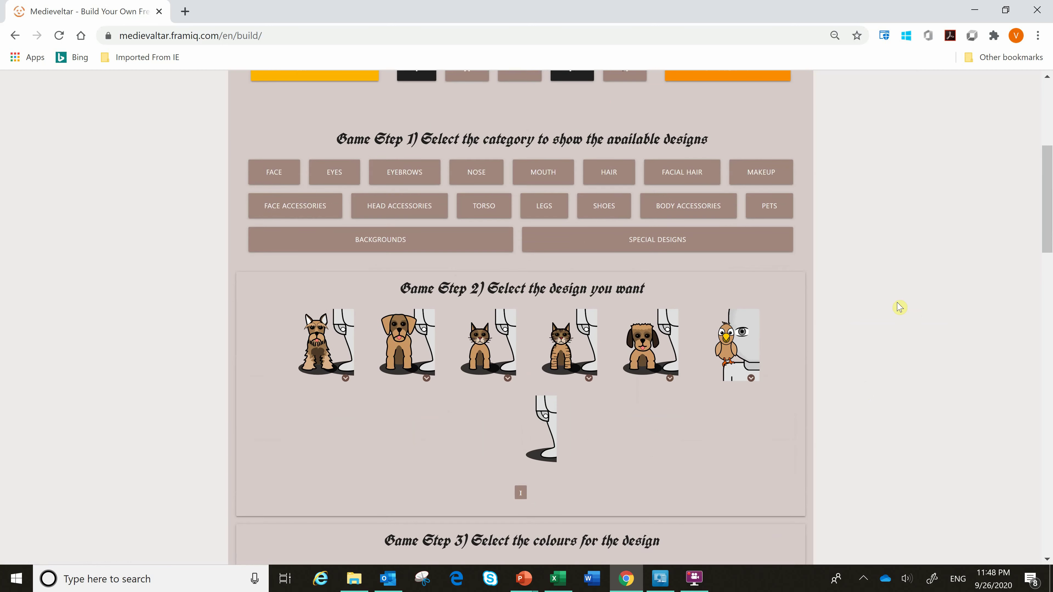
scroll(898, 307, "up", 7)
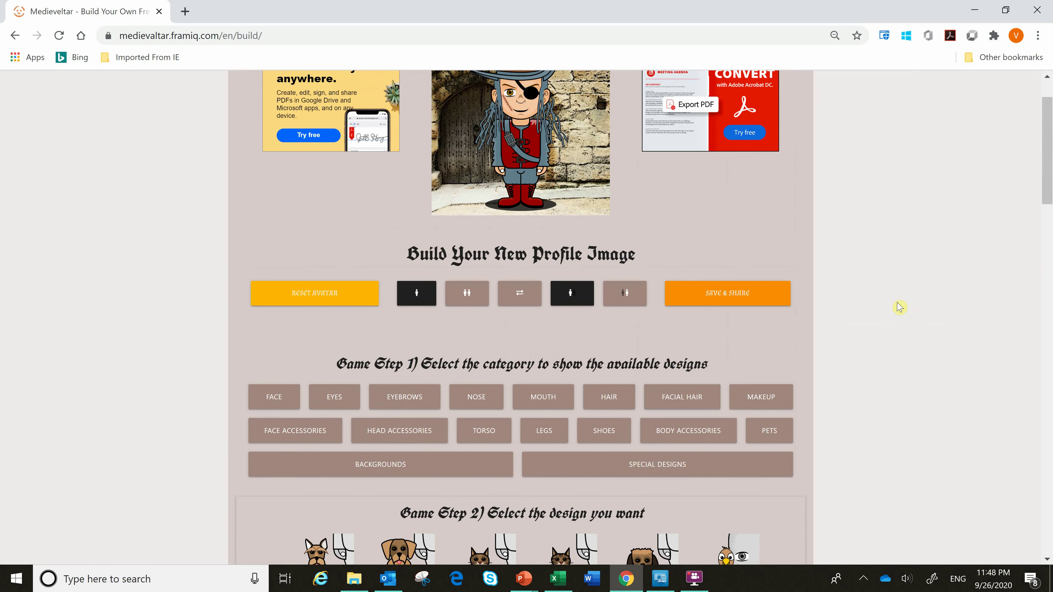
Proceed to saving the finished avatar, compare the 4:3 and 16:9 formats, and set the image format to 4:3.
scroll(900, 306, "up", 2)
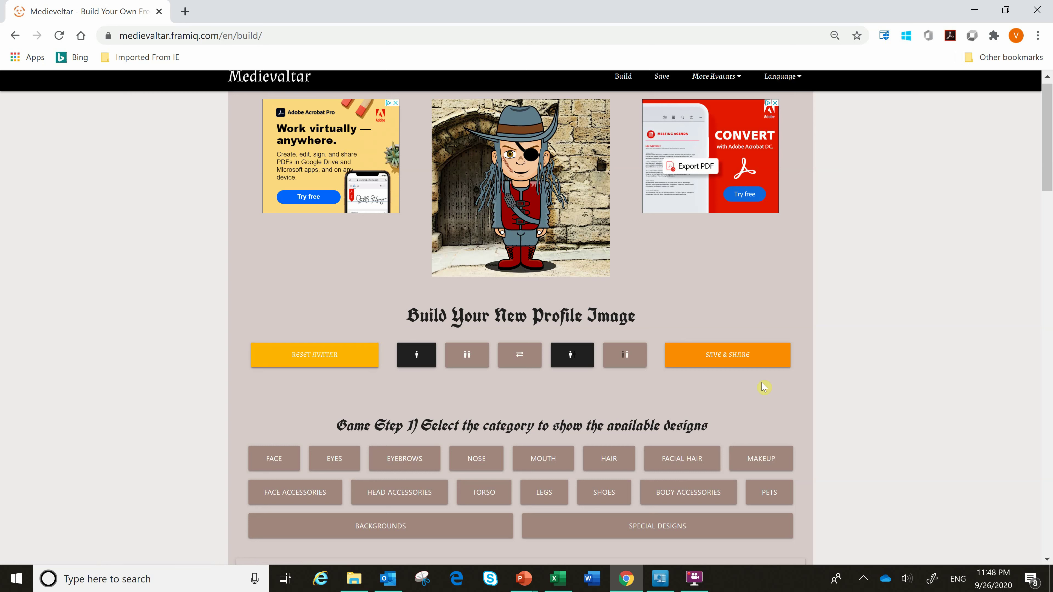
left_click(723, 357)
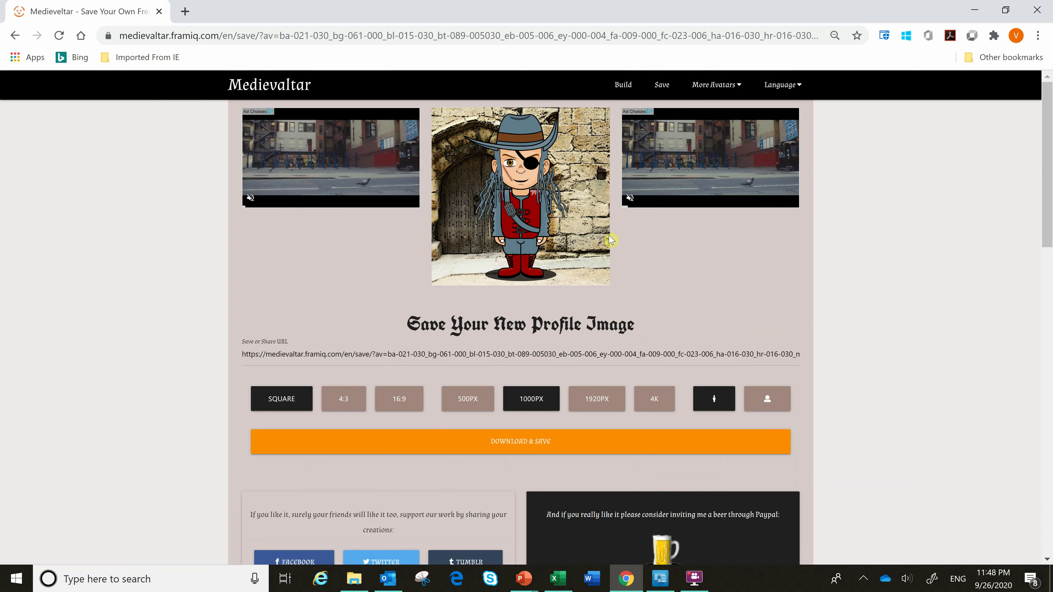
left_click(350, 404)
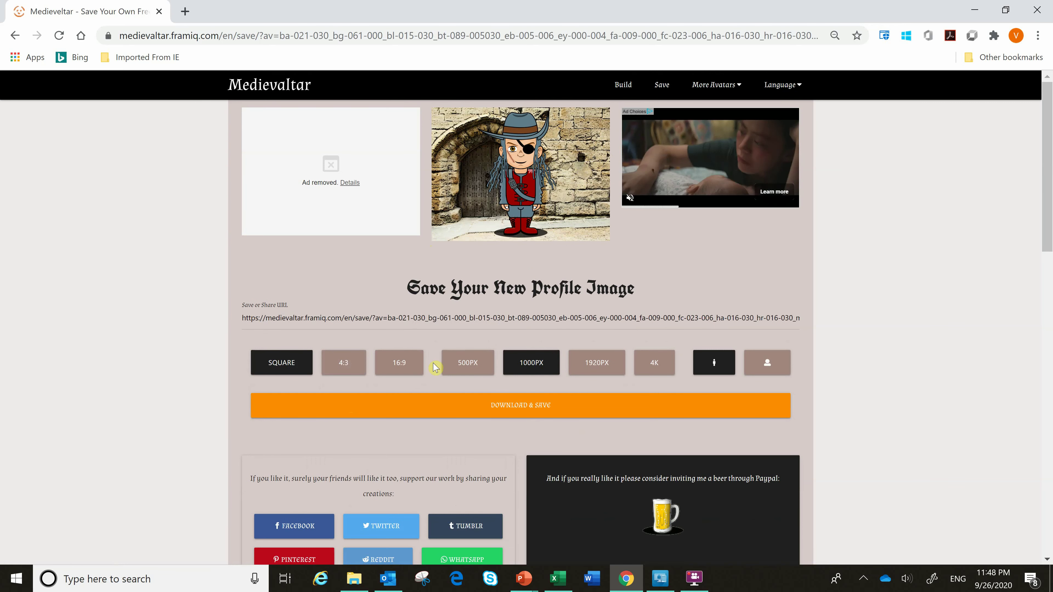
left_click(397, 369)
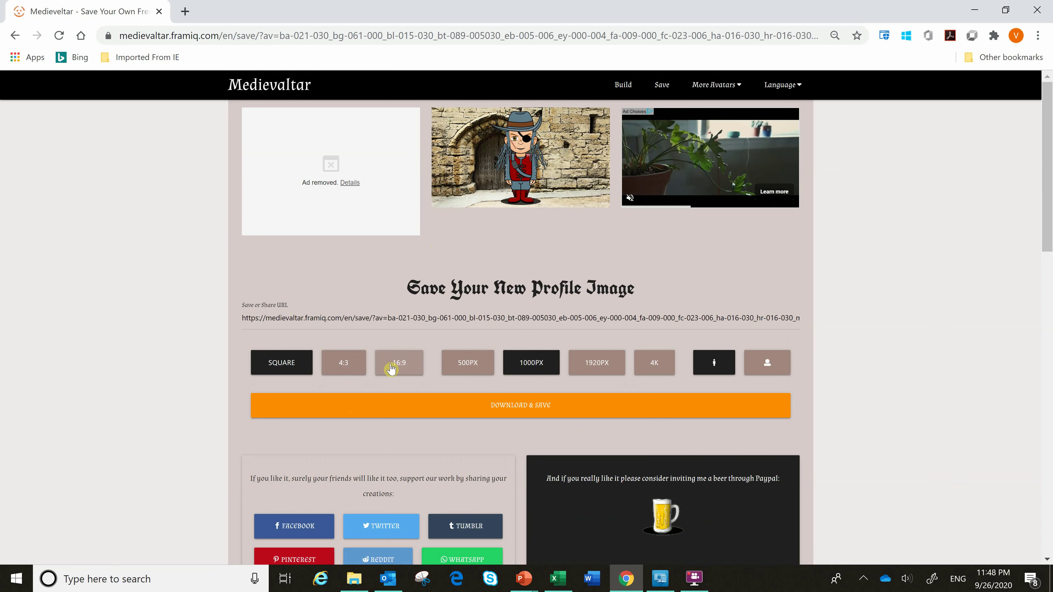
left_click(355, 367)
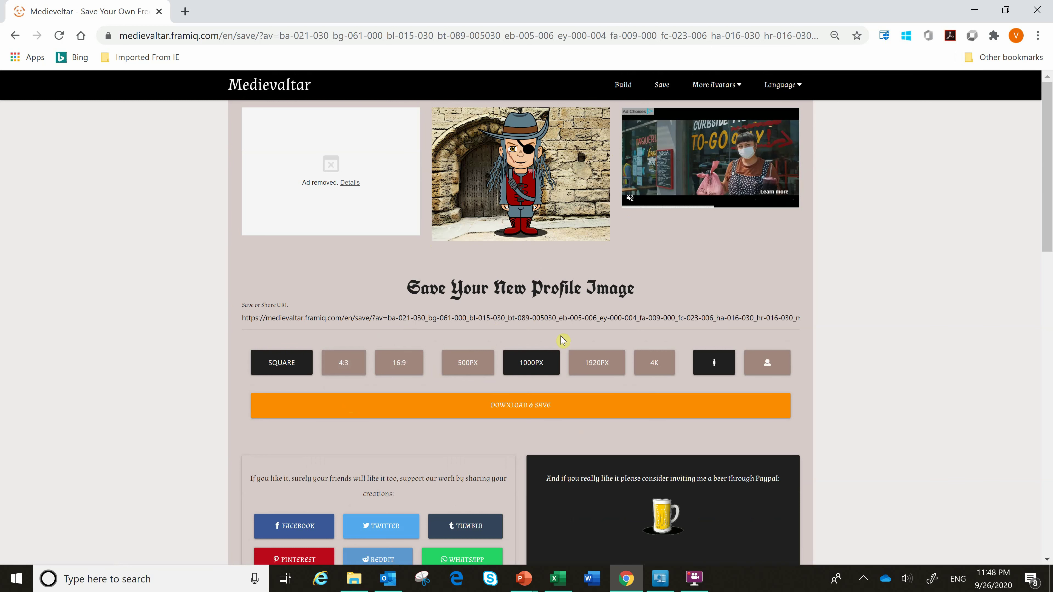
Try the 500PX size and the head-and-shoulders framing, and set the image to 1000PX with the full-body figure.
left_click(476, 372)
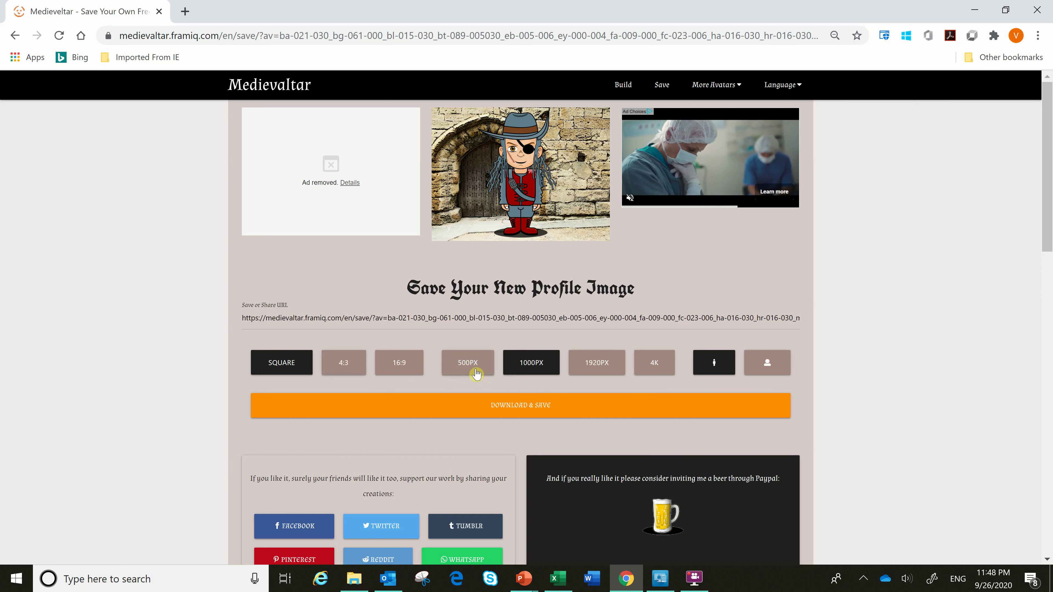
left_click(534, 363)
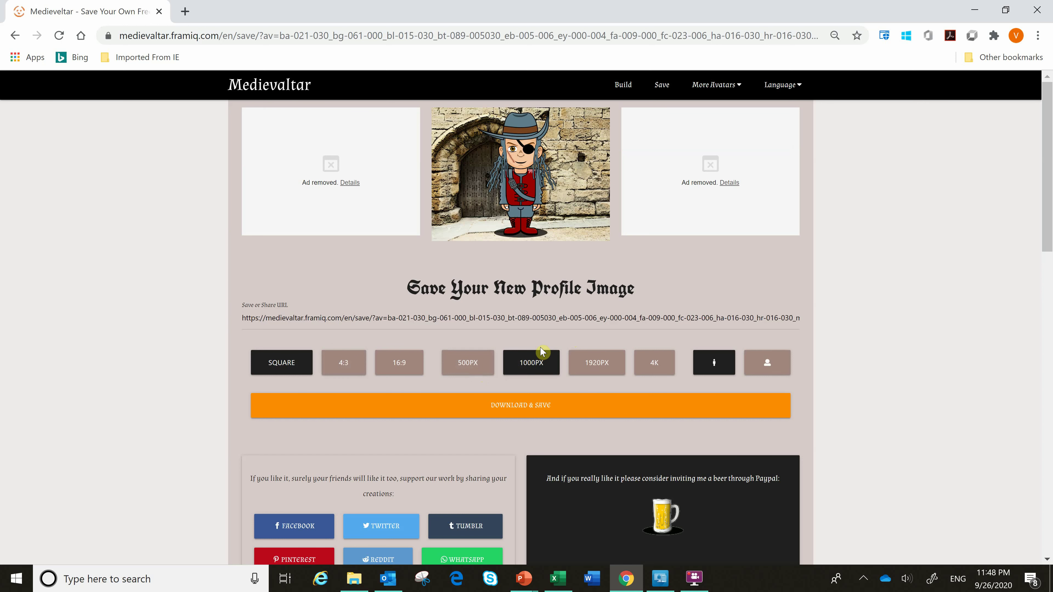
left_click(772, 370)
left_click(712, 367)
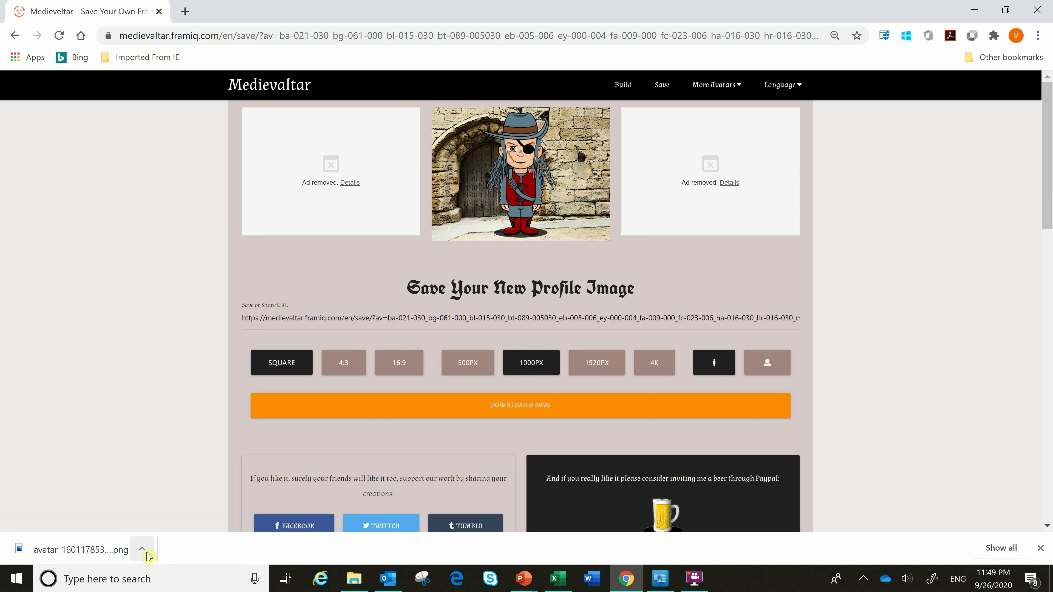
Download the avatar as a PNG image and bring up the options for the downloaded file.
left_click(143, 549)
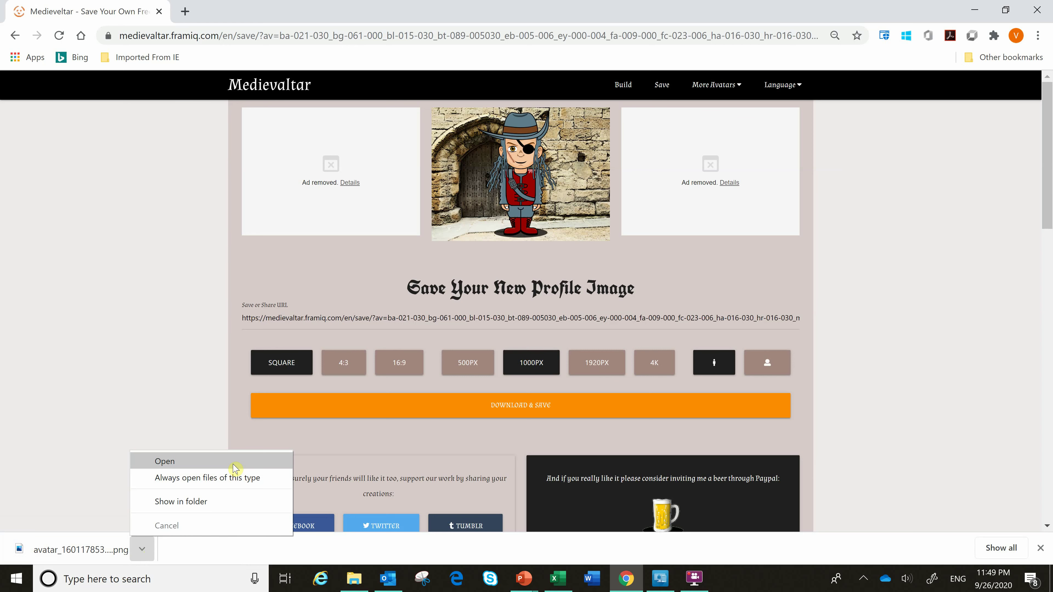